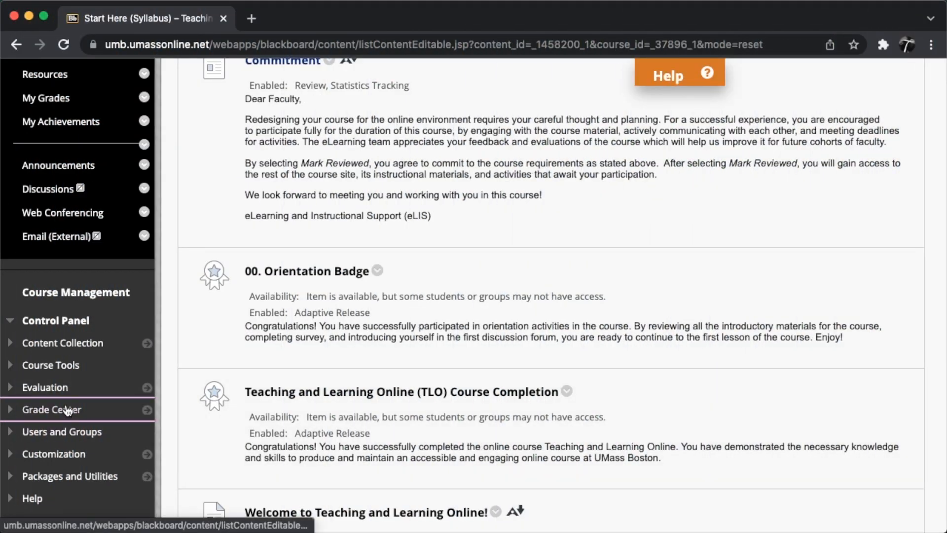
Step: Open the course's Needs Grading page from the Grade Center
click(68, 409)
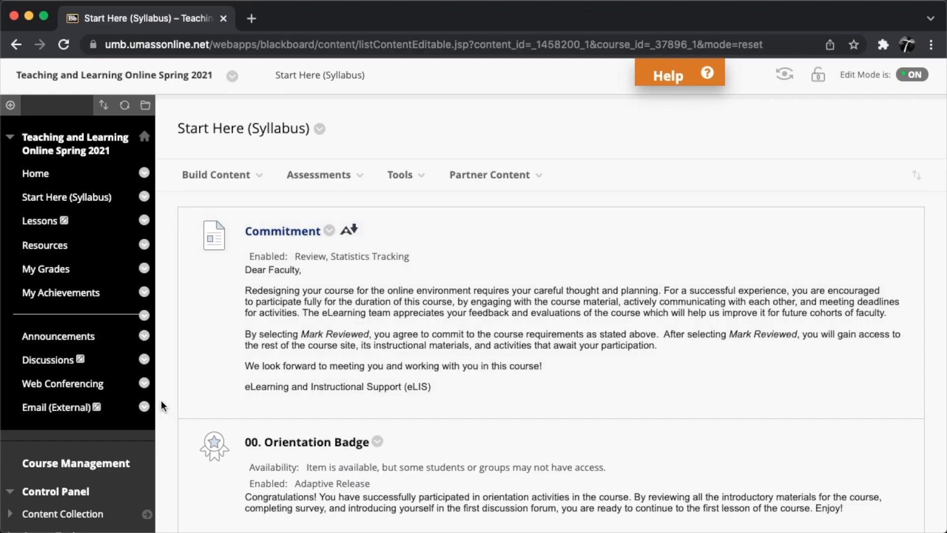
scroll(160, 401, down, 5)
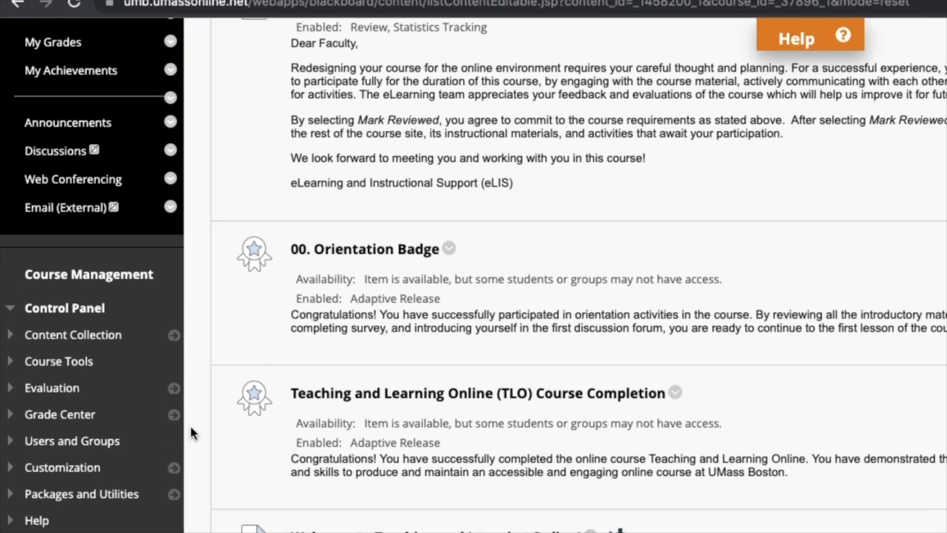
scroll(209, 442, down, 1)
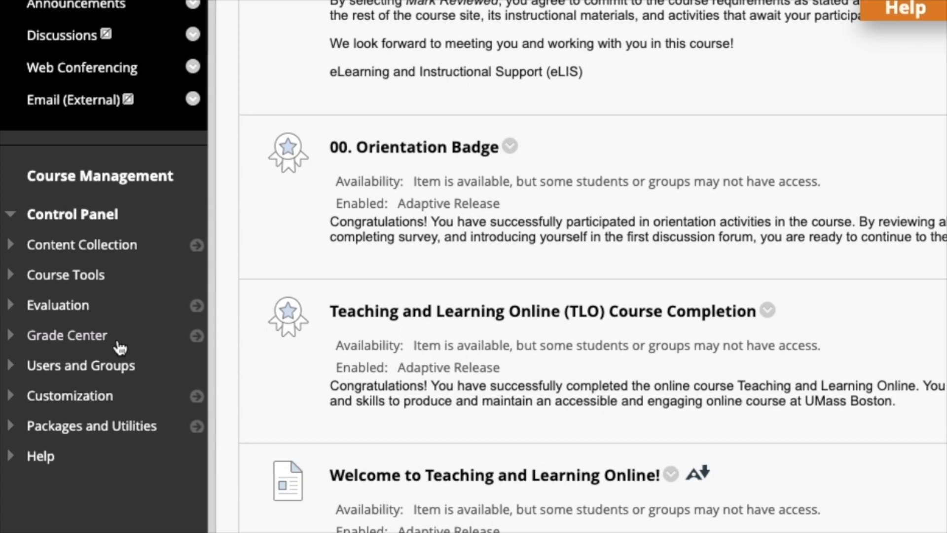
click(69, 335)
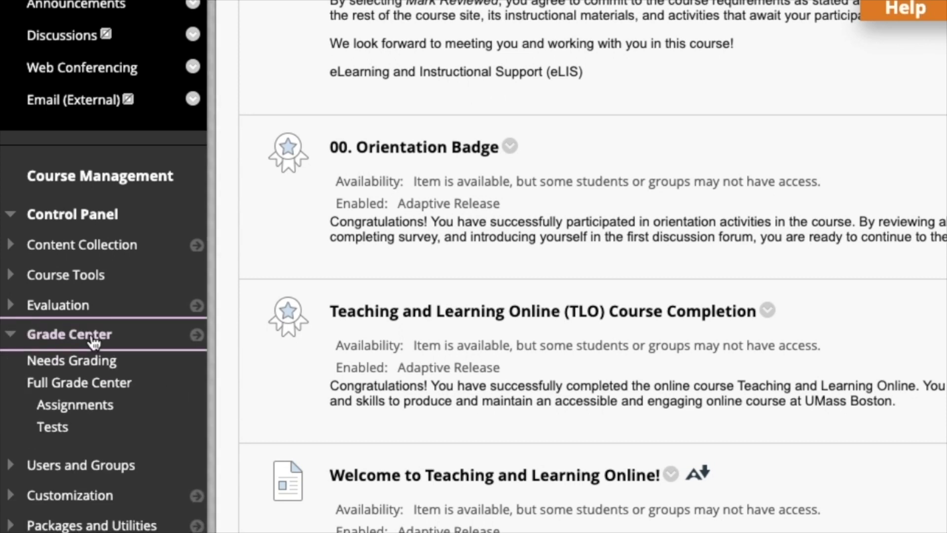
click(105, 366)
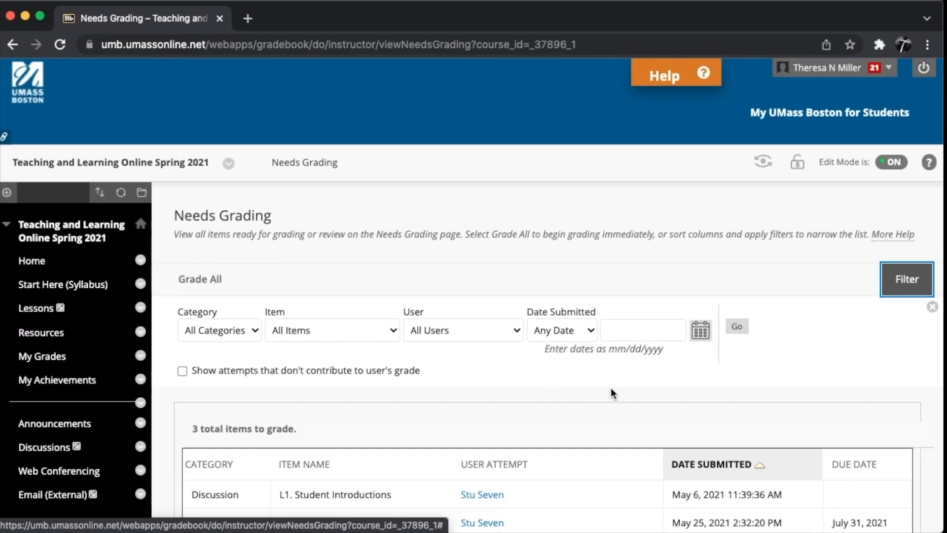
Step: Filter the items that need grading by the Assignment category
scroll(624, 397, down, 3)
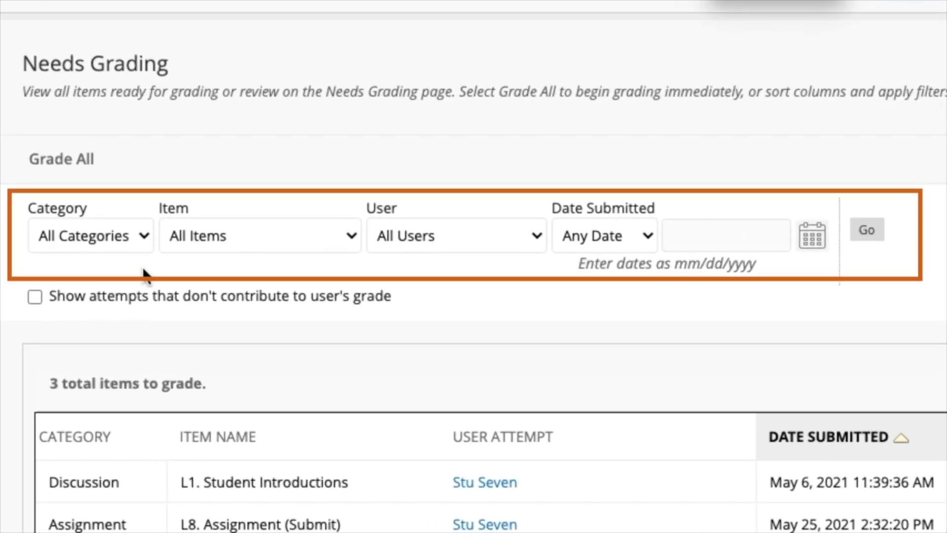
click(142, 236)
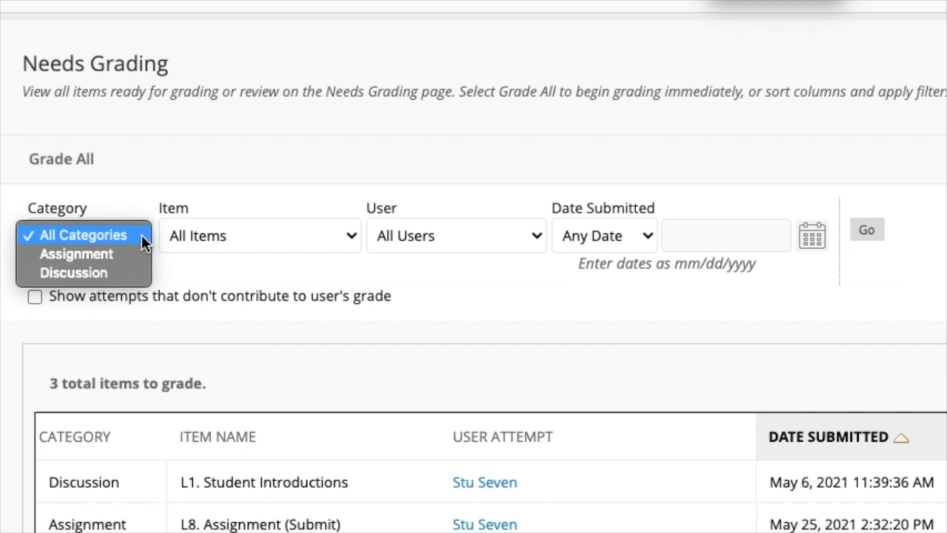
click(132, 253)
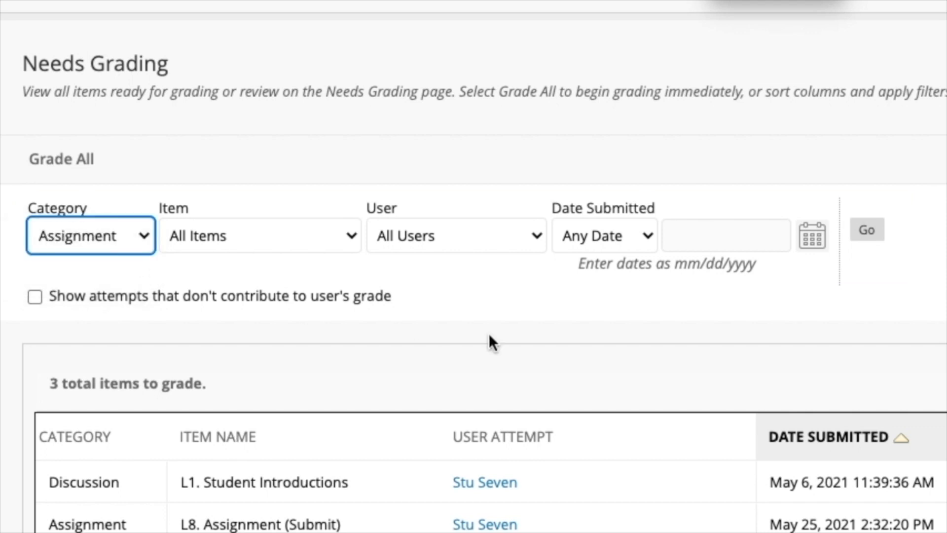
click(867, 229)
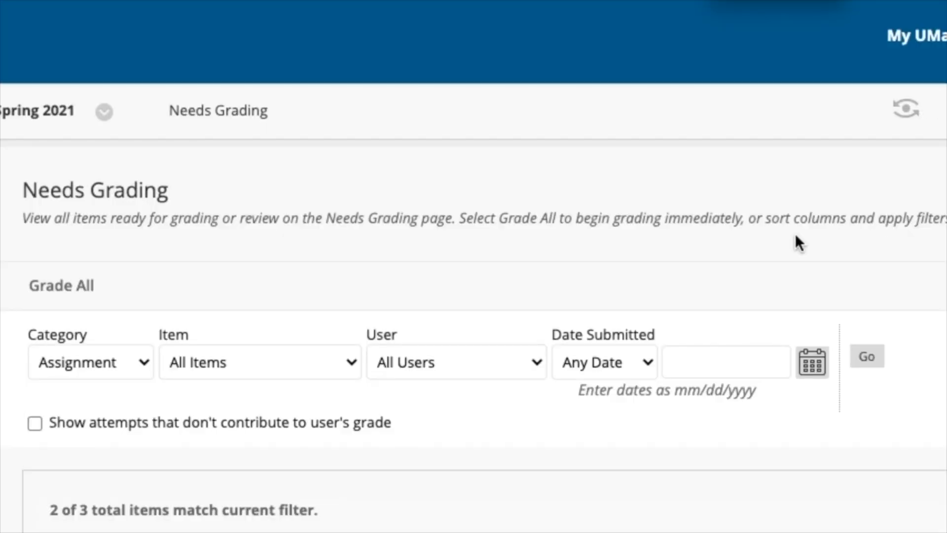
scroll(787, 266, down, 3)
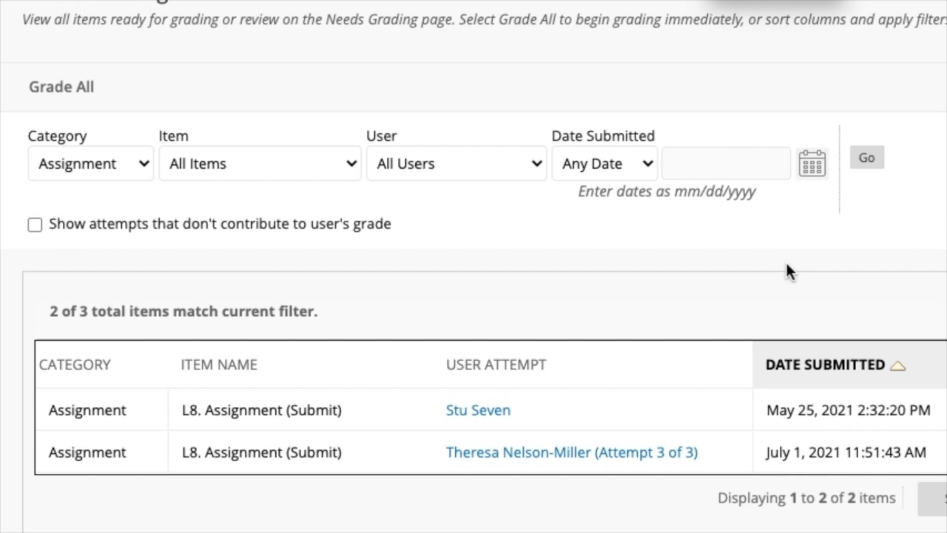
Step: Reset the category filter to All Categories and apply it
click(141, 162)
click(95, 143)
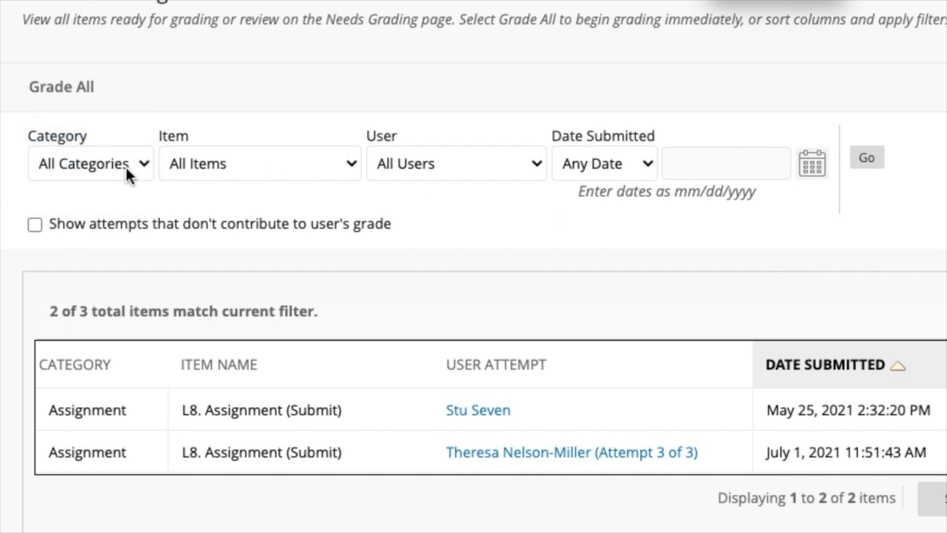
click(872, 162)
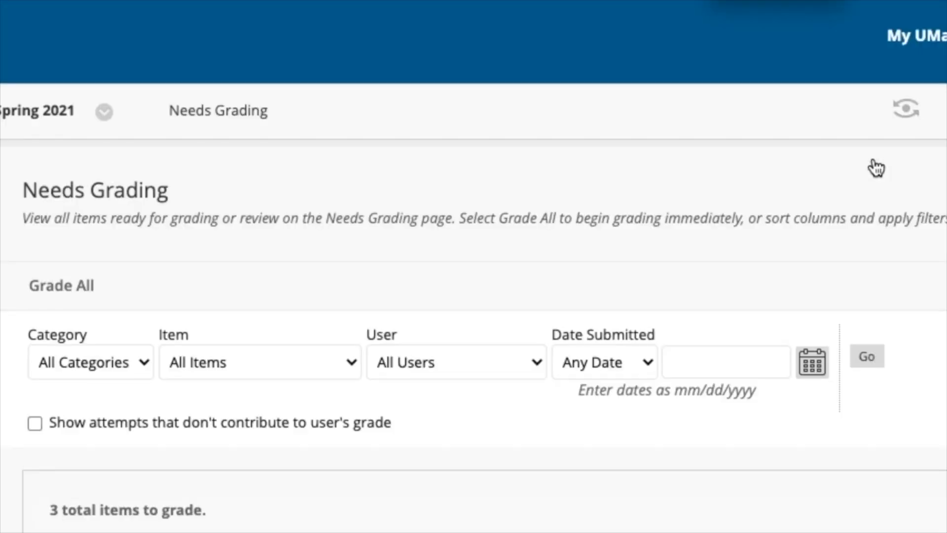
Step: Start grading the L8. Assignment (Submit) attempts with the Grade All Users option
scroll(805, 209, down, 2)
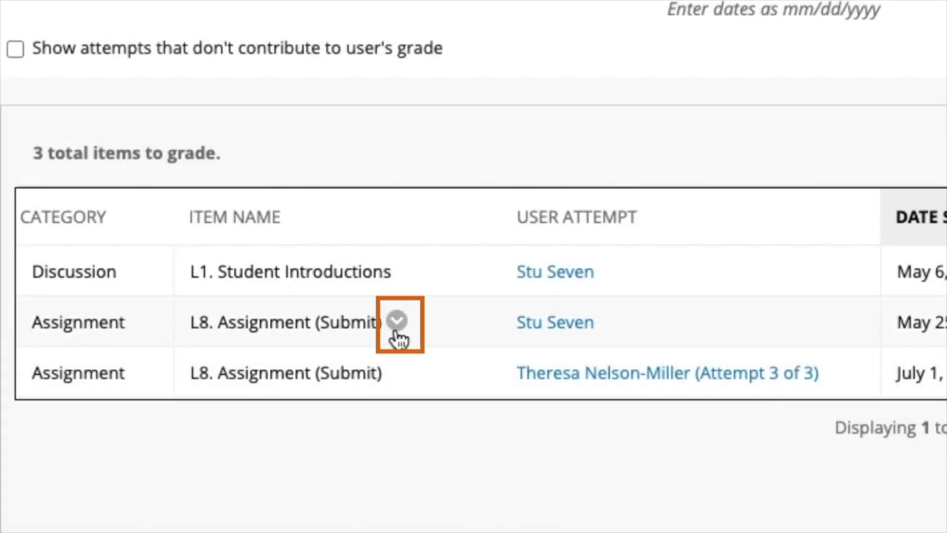
click(398, 322)
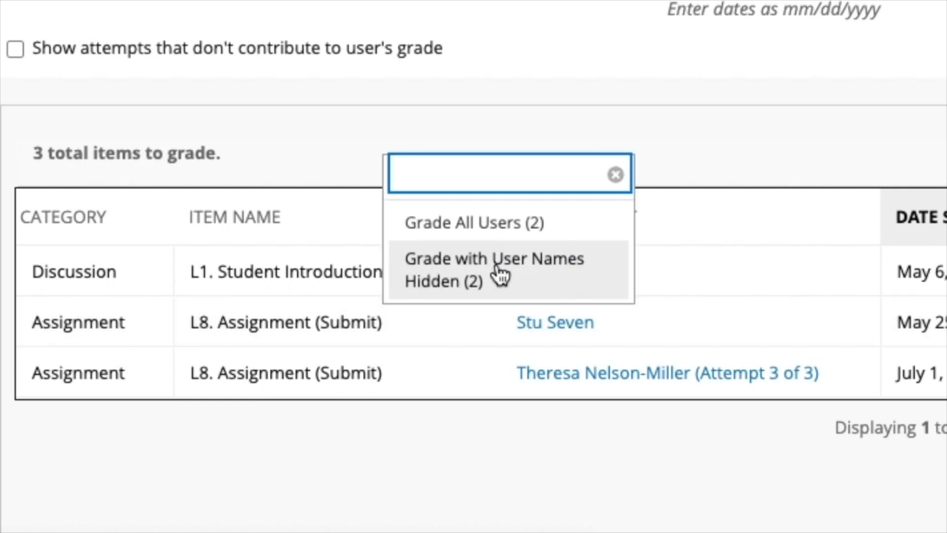
click(582, 226)
scroll(547, 323, down, 5)
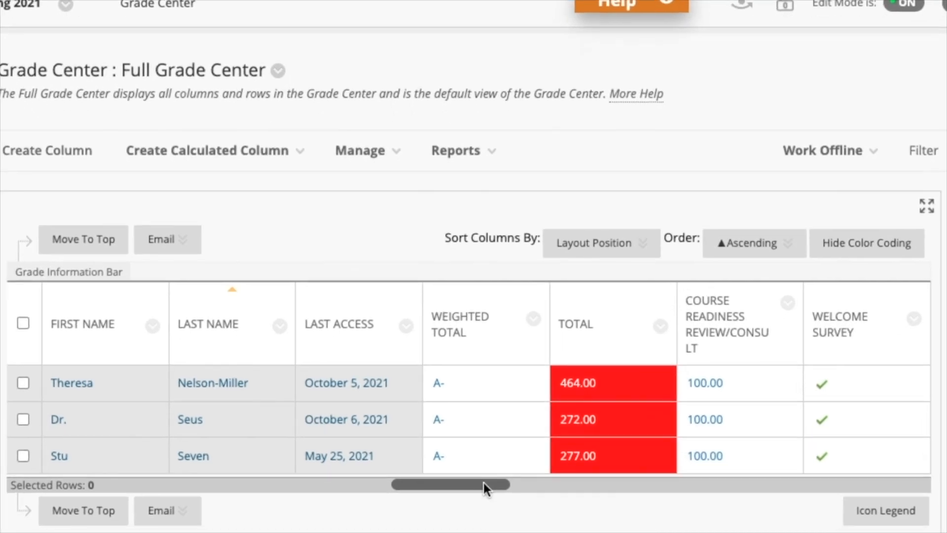
Step: Go to the Full Grade Center and open the options of the first student's L8. Assignment (Submit) grade
mouse_move(517, 497)
mouse_down()
mouse_move(538, 497)
mouse_move(530, 497)
mouse_up()
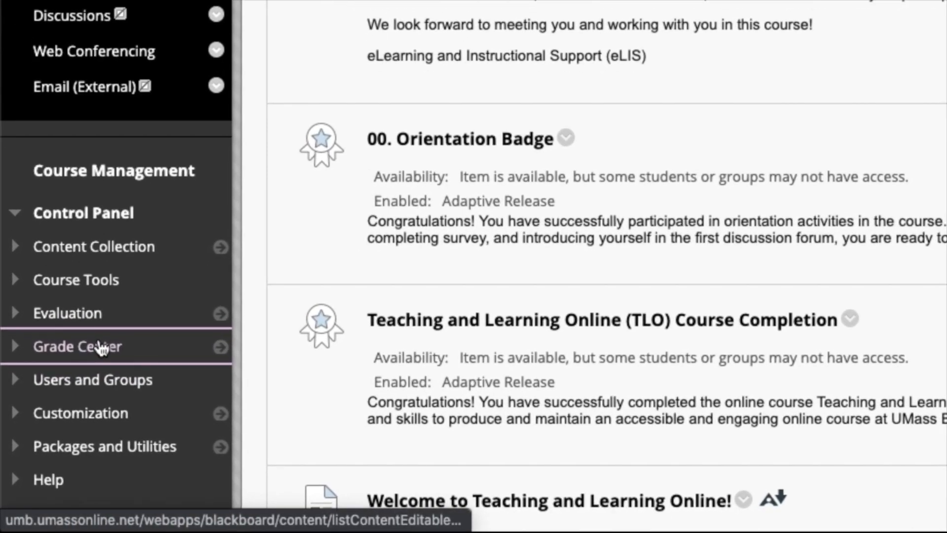
click(101, 347)
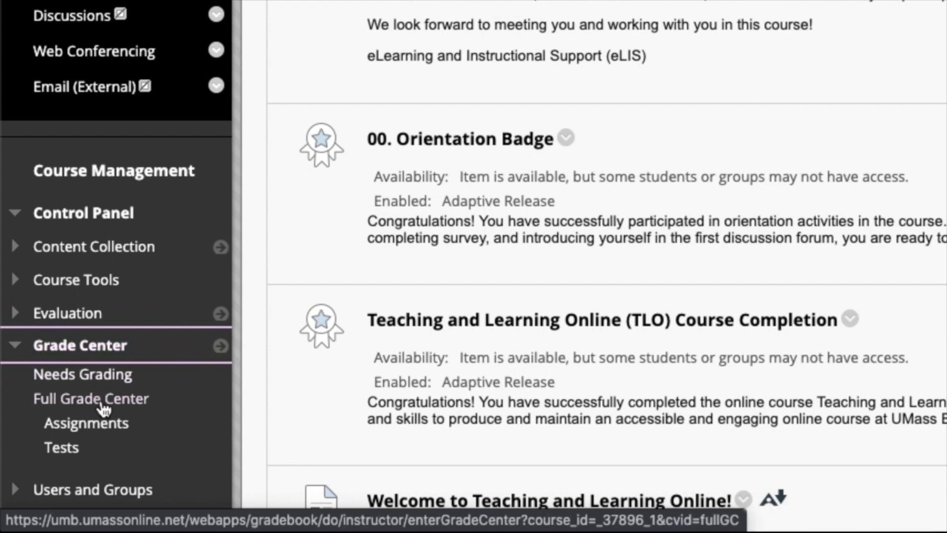
click(104, 408)
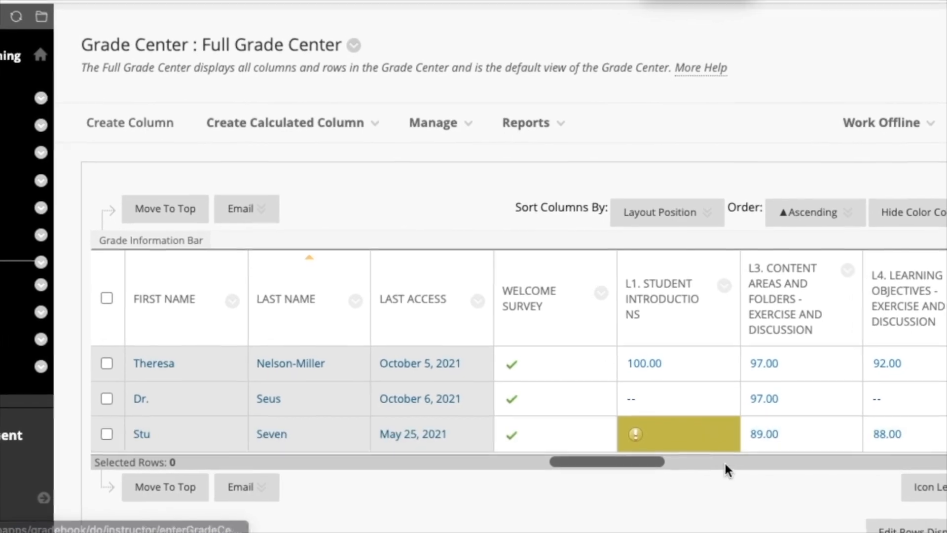
click(725, 462)
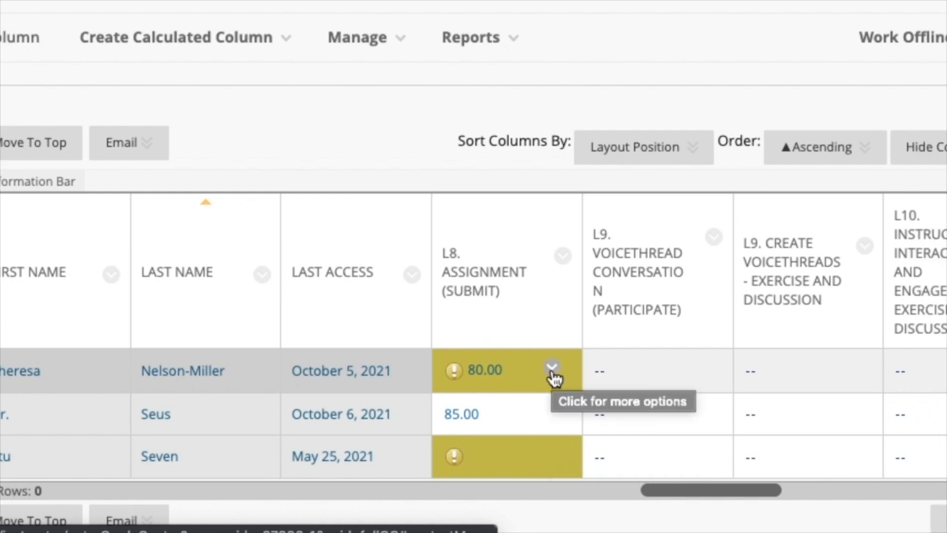
click(552, 368)
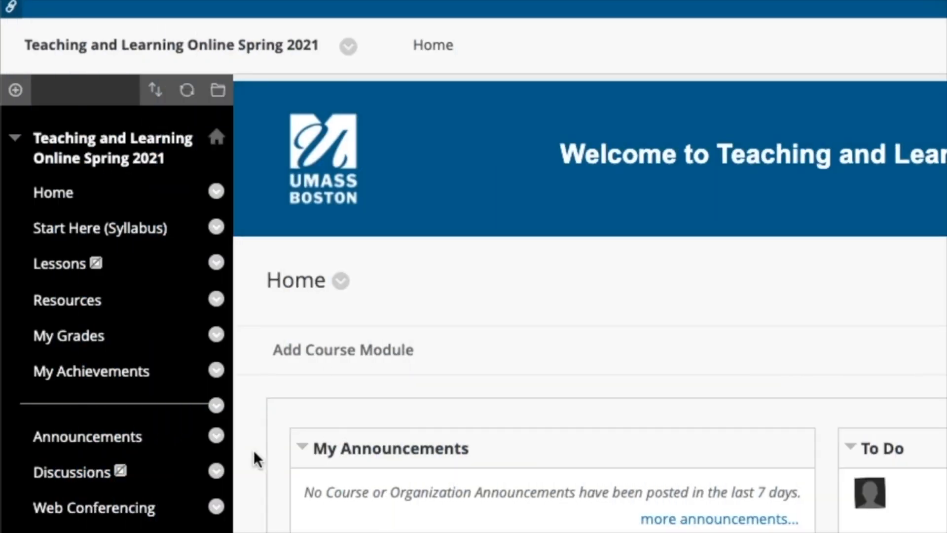
Step: Open the L1. Student Introductions forum on the course's discussion board
scroll(253, 448, down, 3)
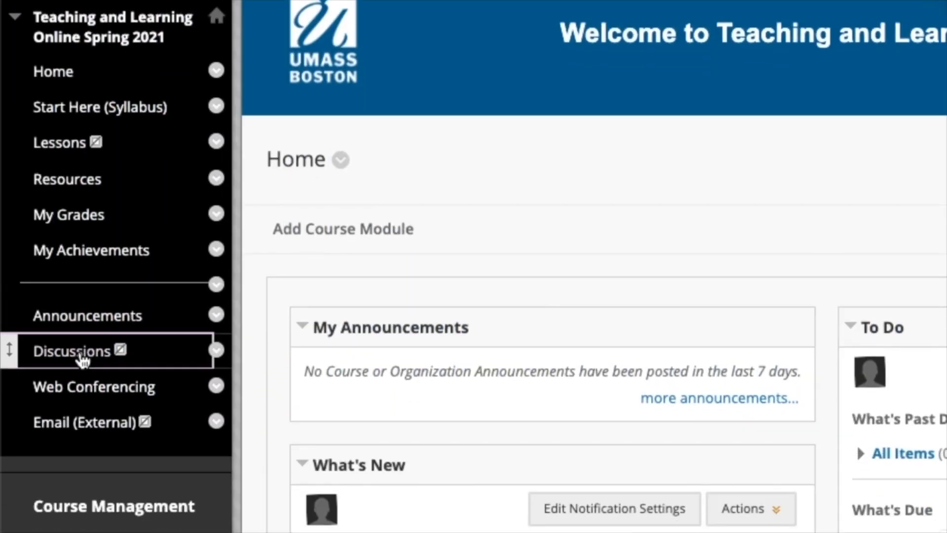
click(74, 351)
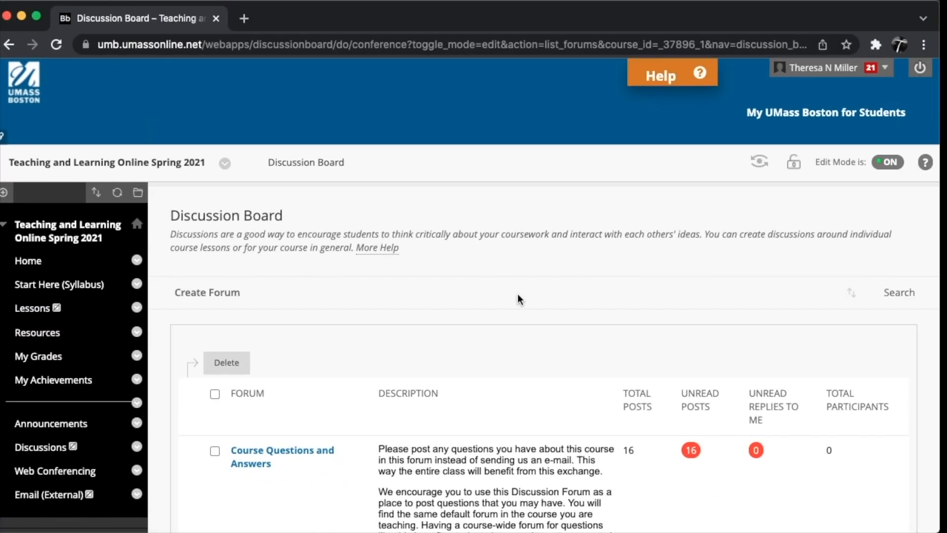
scroll(592, 291, down, 7)
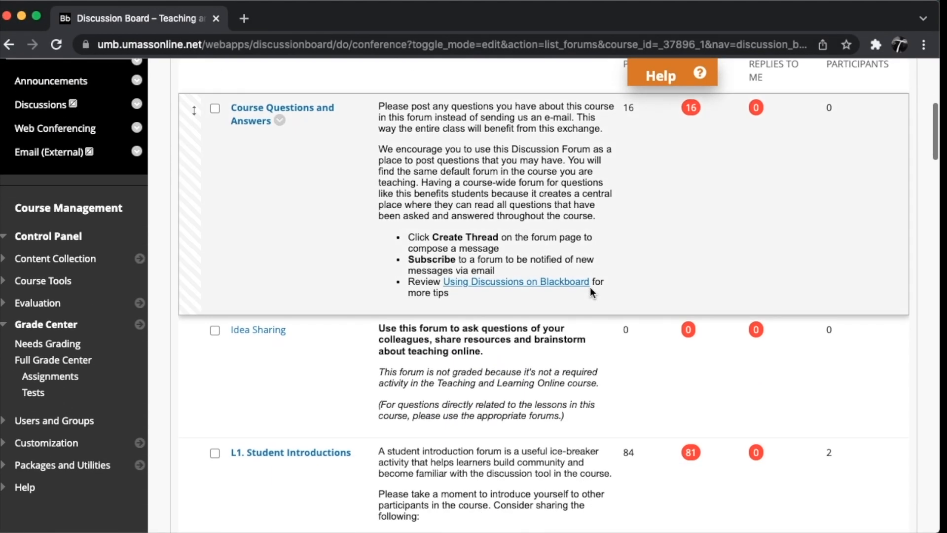
scroll(590, 286, down, 4)
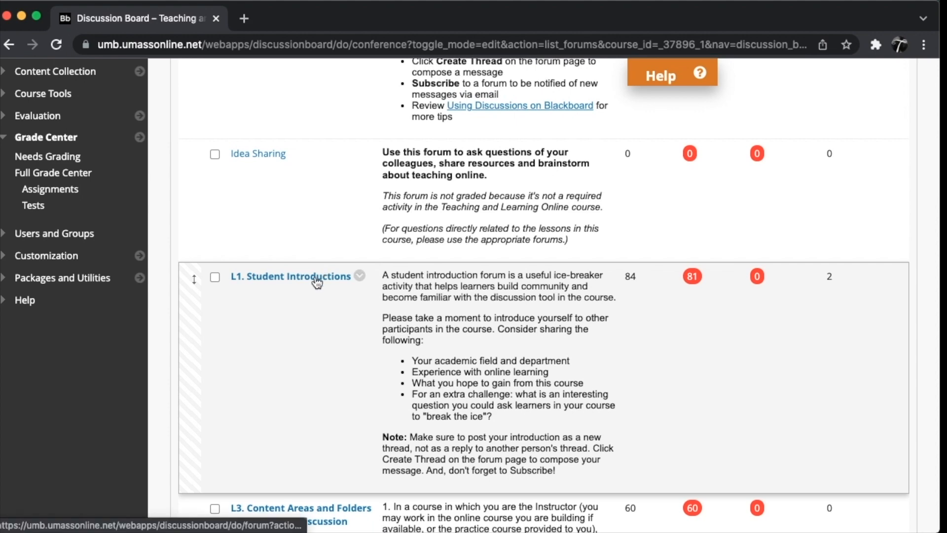
click(313, 277)
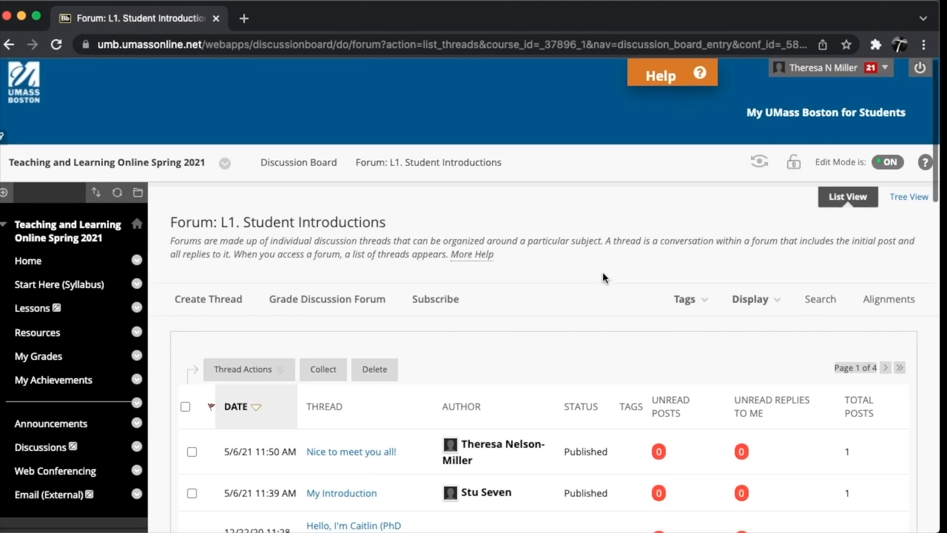
Step: Choose to grade the discussion forum and open the grading page of the last student in the list
click(340, 306)
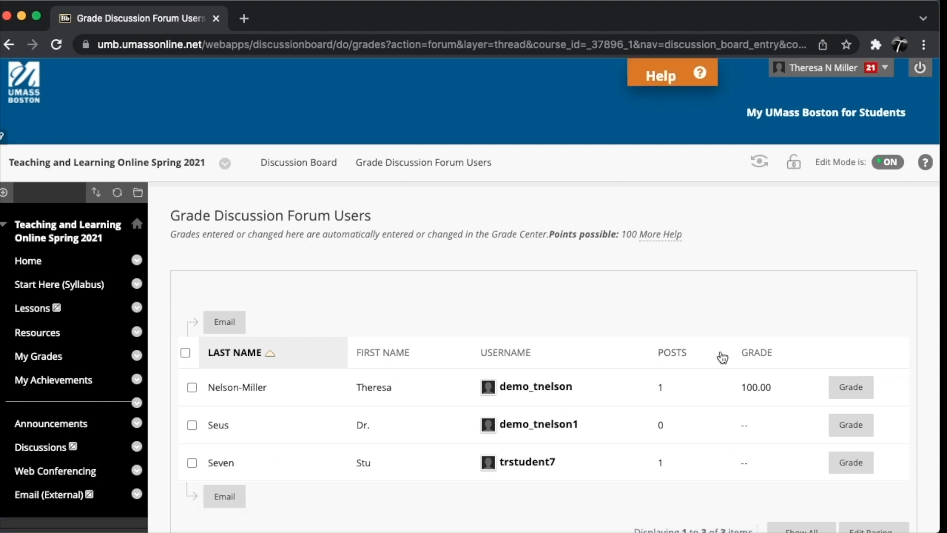
click(852, 464)
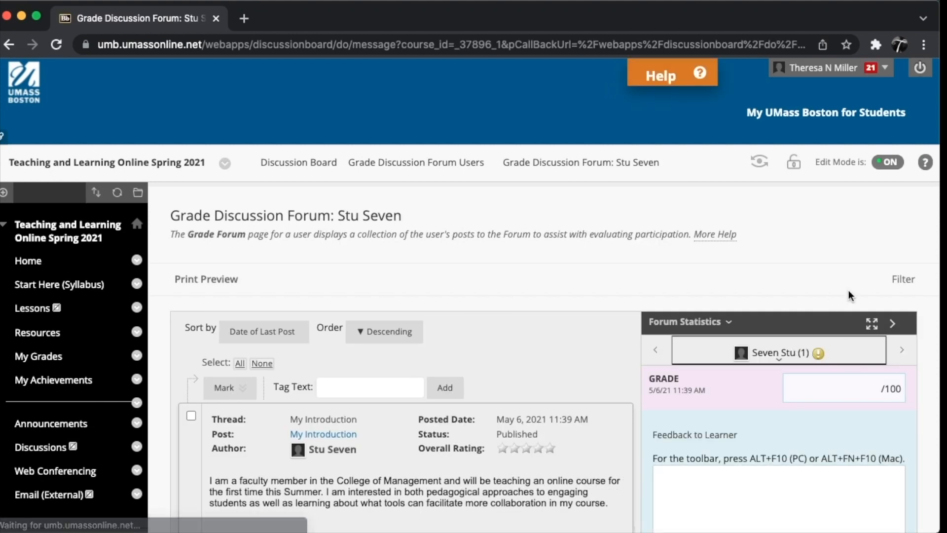
scroll(871, 291, down, 3)
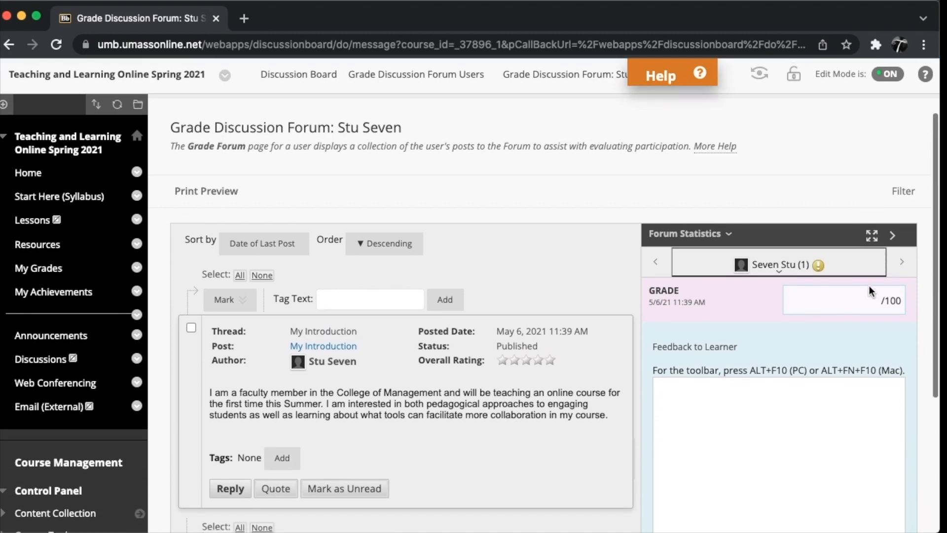
Step: Enter a grade of 100 for the student's forum post with the feedback "Nice to have you in the class!"
scroll(870, 287, down, 3)
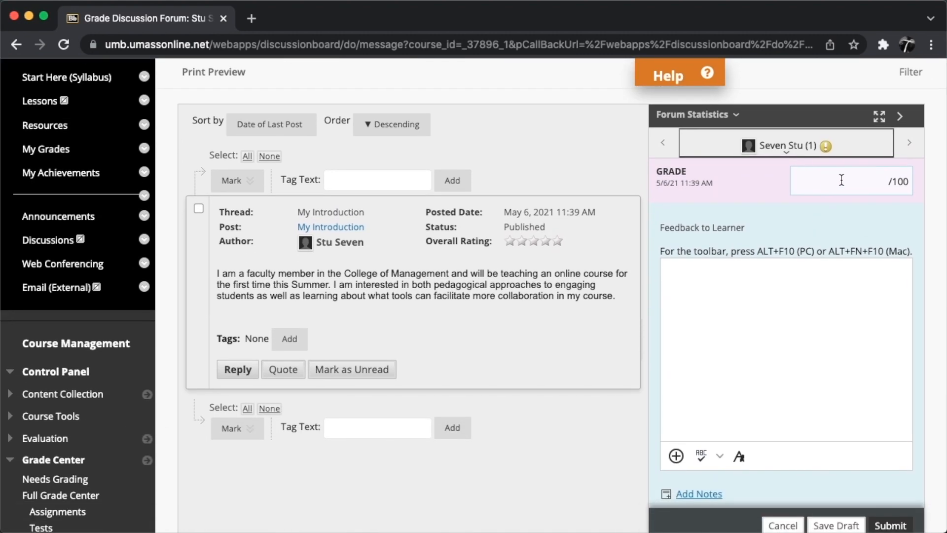
text(100)
click(804, 291)
text(Nice to have you in the class!)
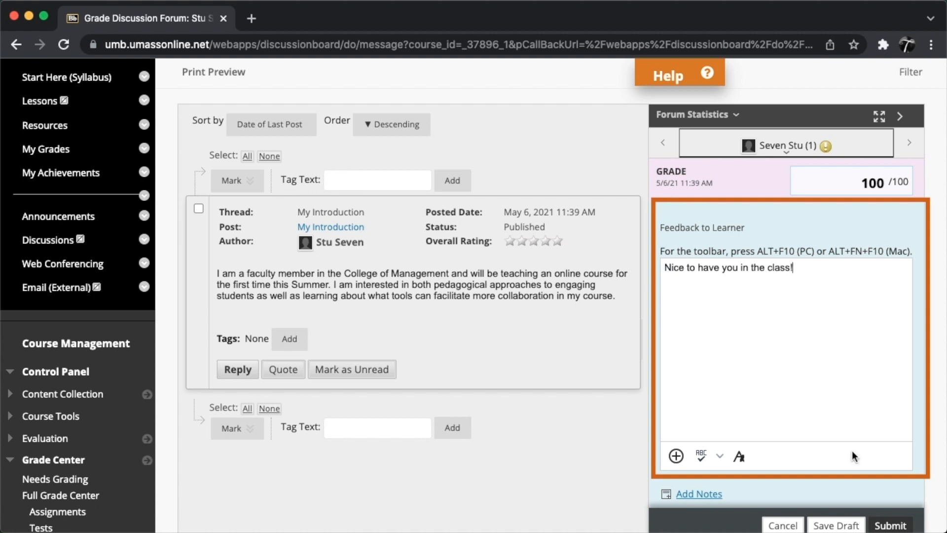
Step: Submit the student's forum grade and feedback, and return to the list of forum users
scroll(851, 450, down, 2)
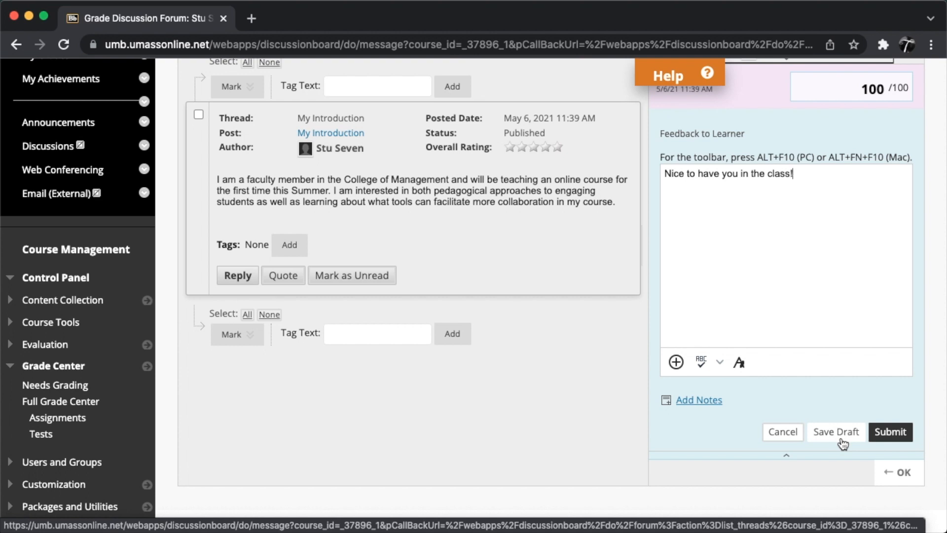
click(891, 432)
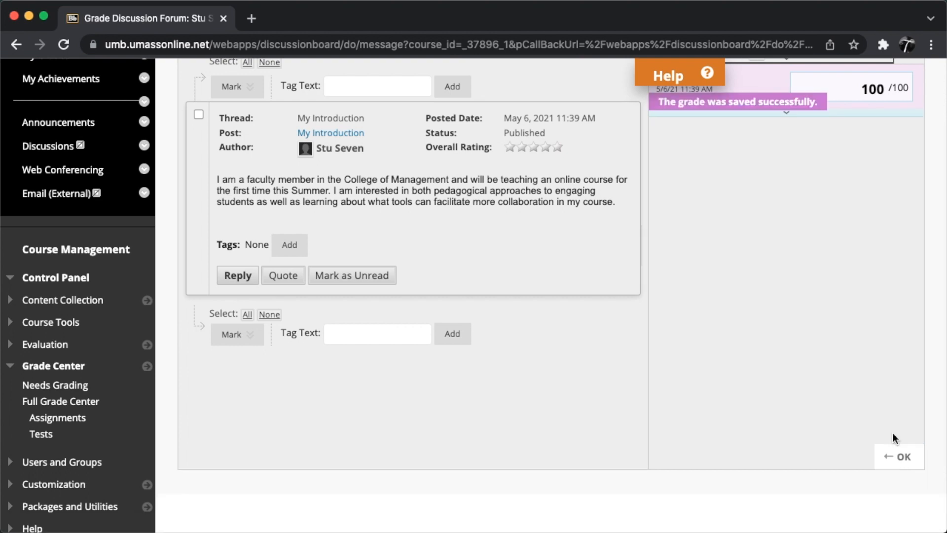
click(909, 464)
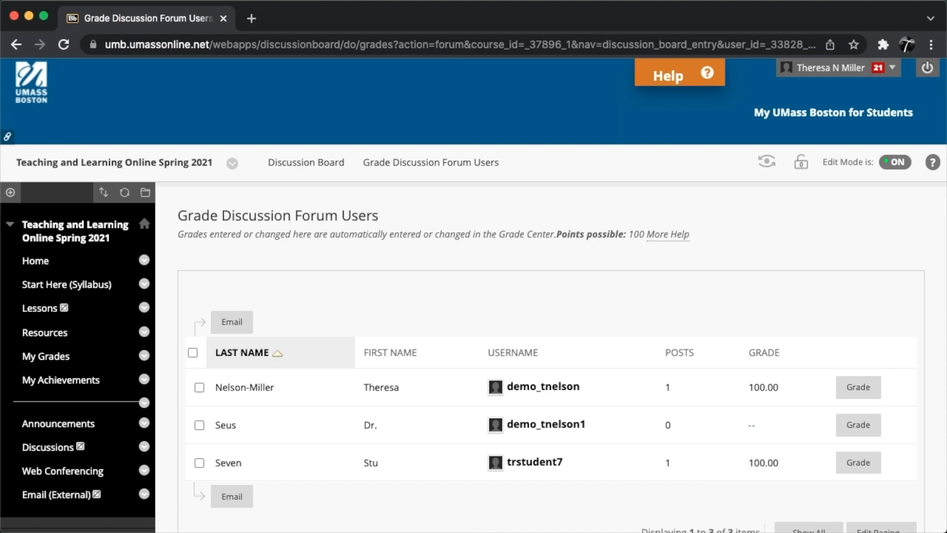
Step: Return to the Full Grade Center showing all columns and rows
scroll(59, 462, down, 5)
click(59, 463)
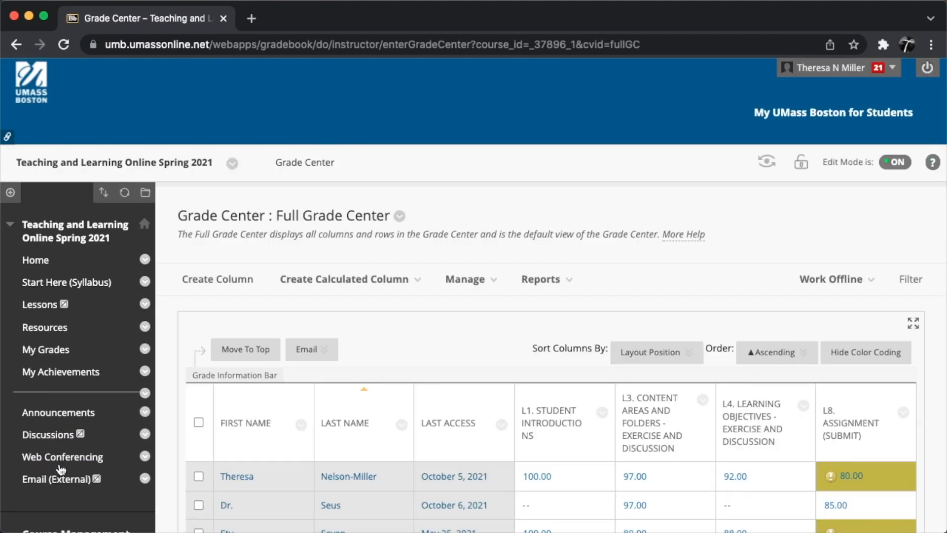
scroll(362, 395, down, 3)
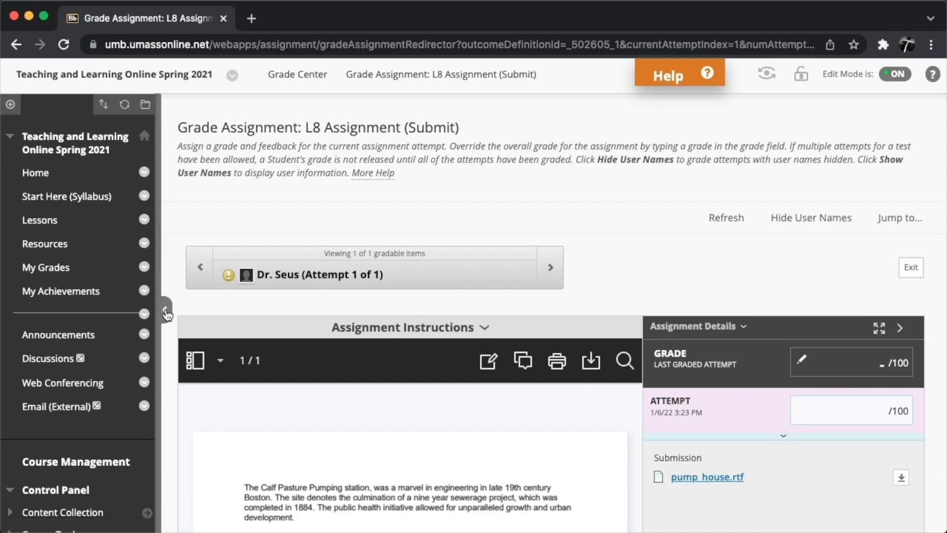
Step: Hide the course menu, then enlarge the student's submitted paper and pan down through its text
click(166, 313)
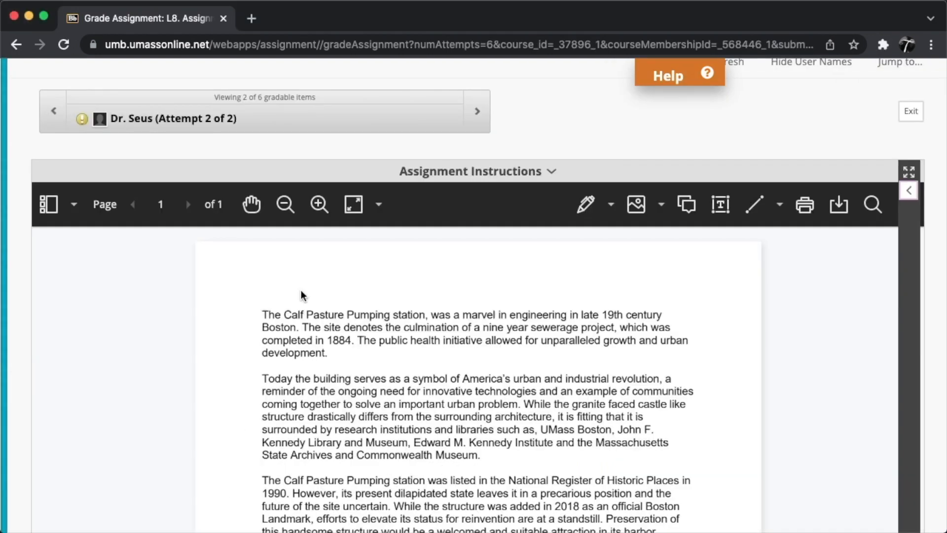
click(319, 207)
click(319, 211)
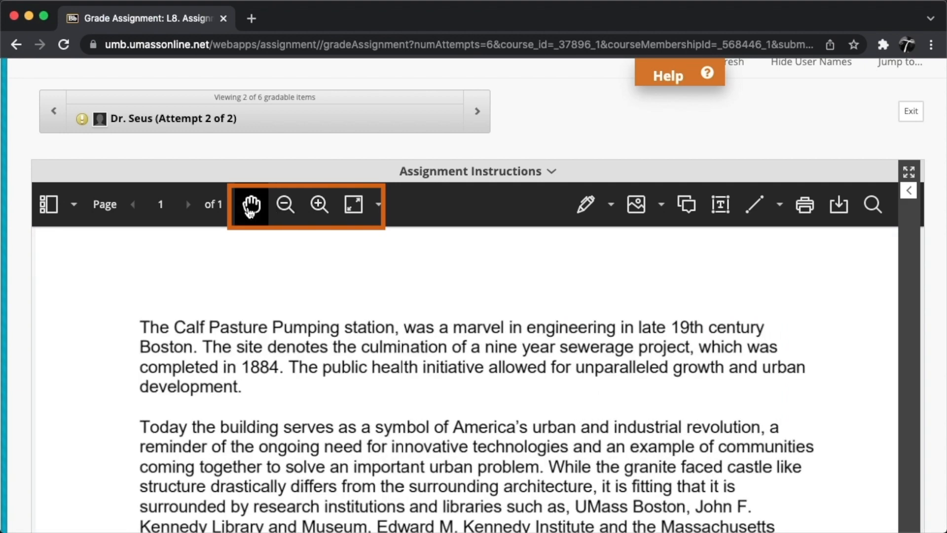
click(251, 217)
scroll(419, 318, down, 5)
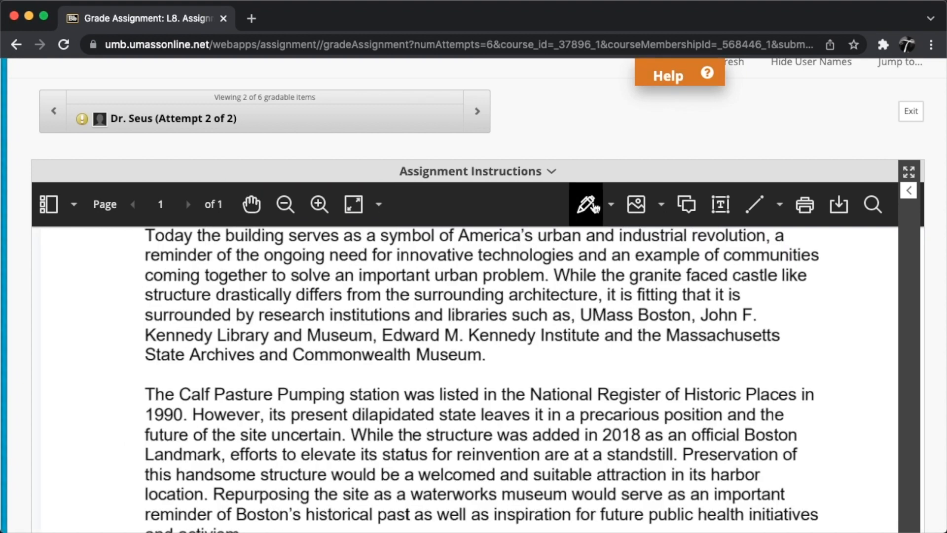
Step: Underline "UMass Boston" freehand in blue on the paper and save the comment "Use the full name of the university." beneath it
click(595, 207)
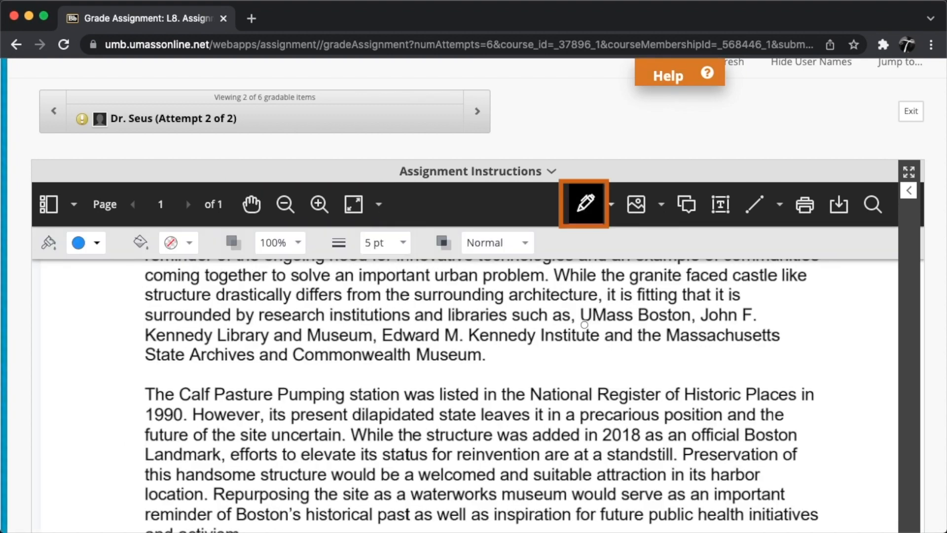
drag(576, 325, 705, 324)
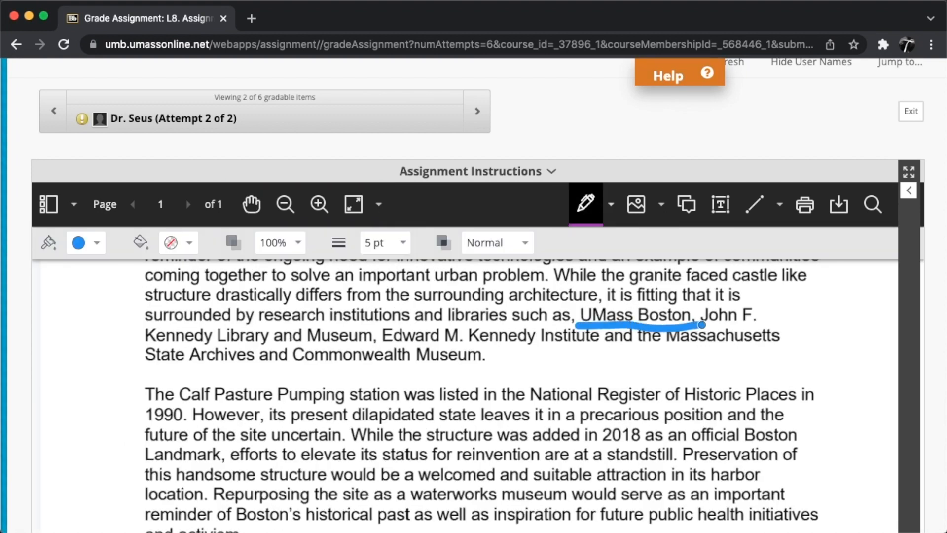
click(689, 207)
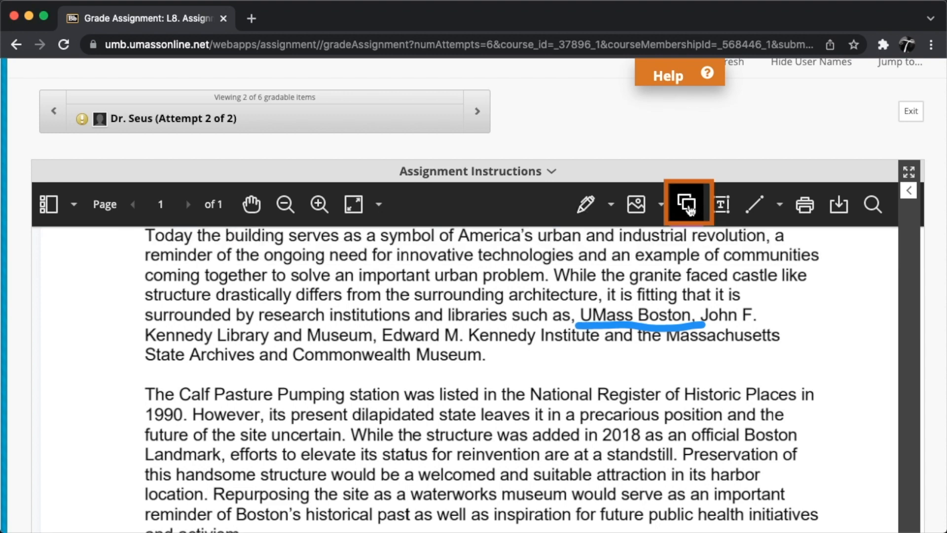
click(701, 357)
text(Use the full name of the university.)
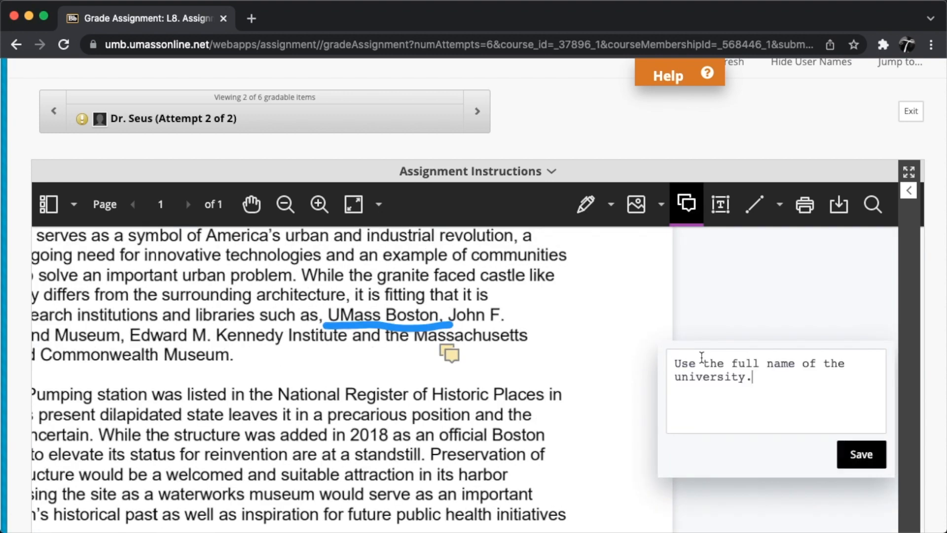
click(861, 454)
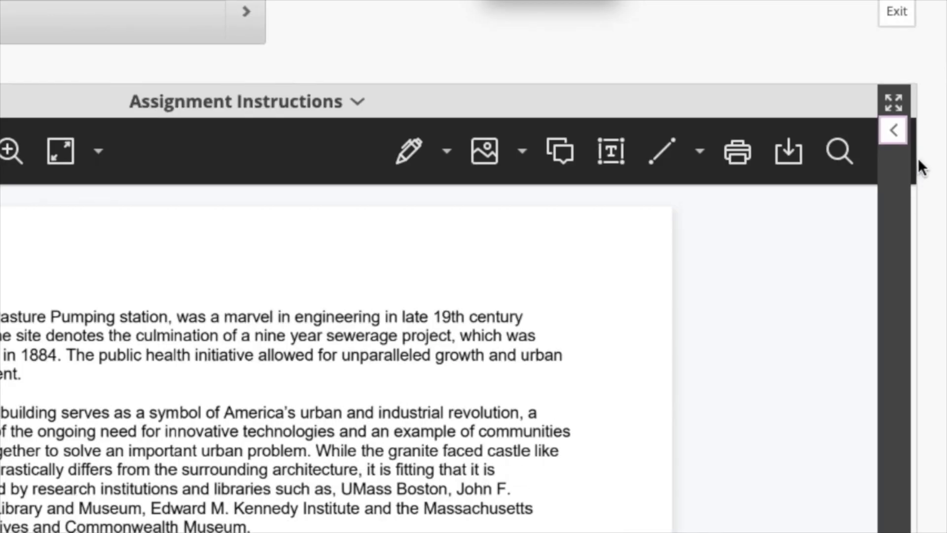
Step: Reveal the grading details and submit a grade of 80 with the feedback "Make the suggested edits to receive a better grade."
click(895, 127)
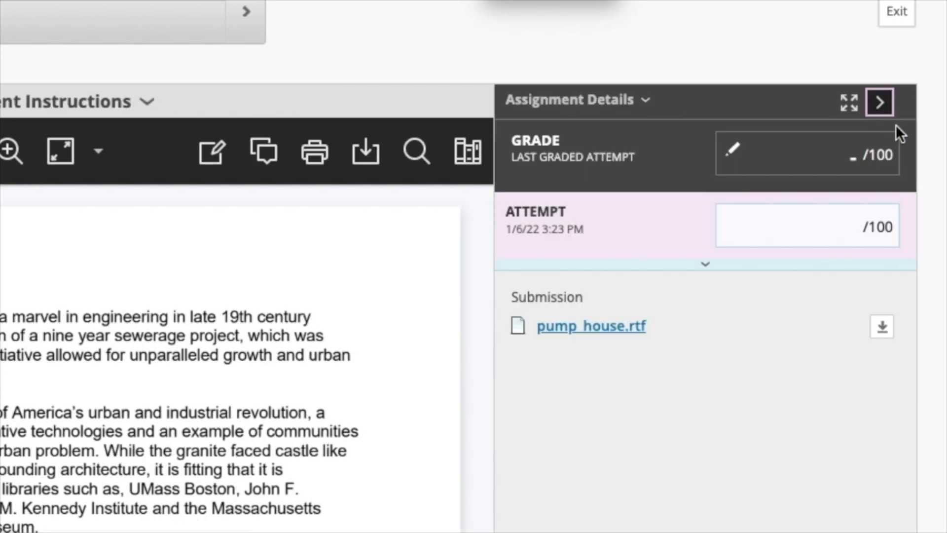
click(856, 228)
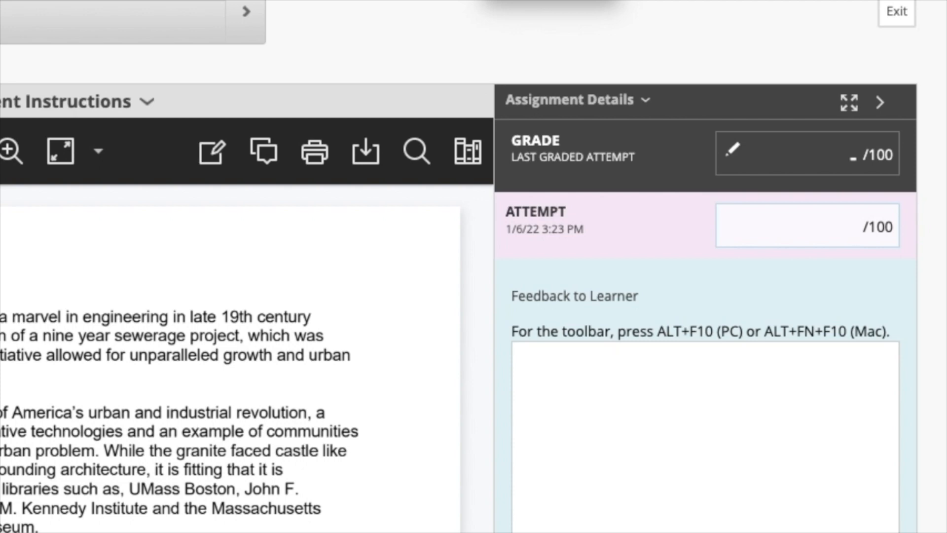
text(80)
click(763, 380)
text(Make the suggested edits to receive a better grade.)
scroll(756, 314, down, 4)
scroll(757, 314, down, 3)
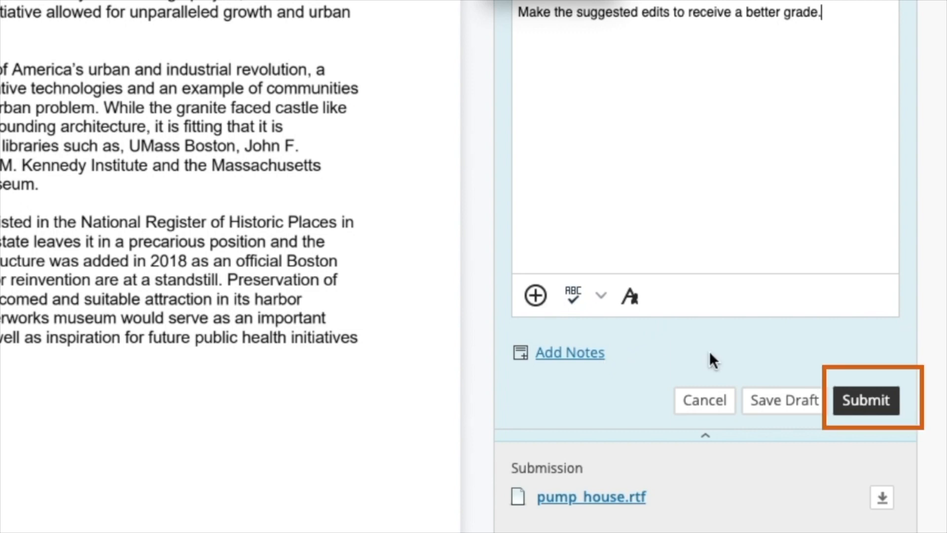
click(866, 400)
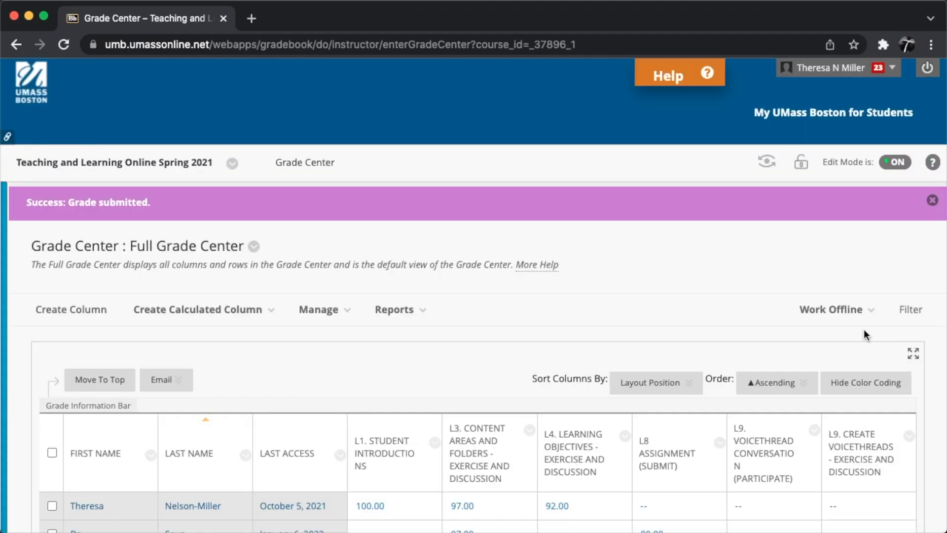
Step: Expand the Critical Thinking rubric for the attempt and review its full grid in a separate window
scroll(824, 328, down, 3)
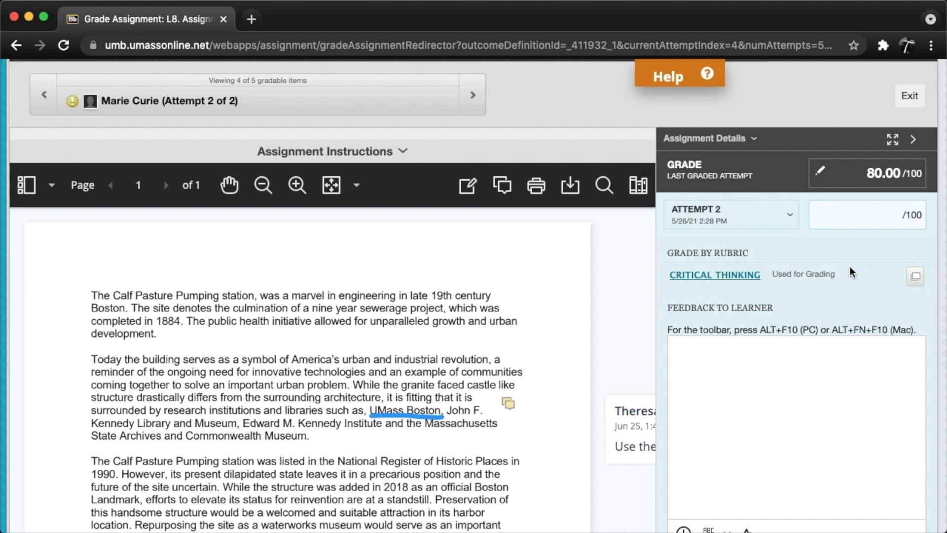
click(737, 279)
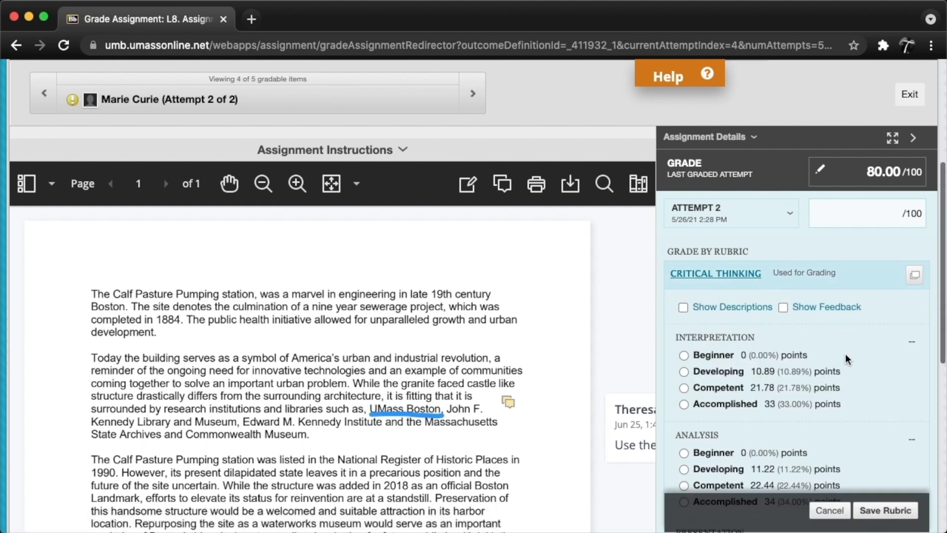
scroll(845, 354, down, 3)
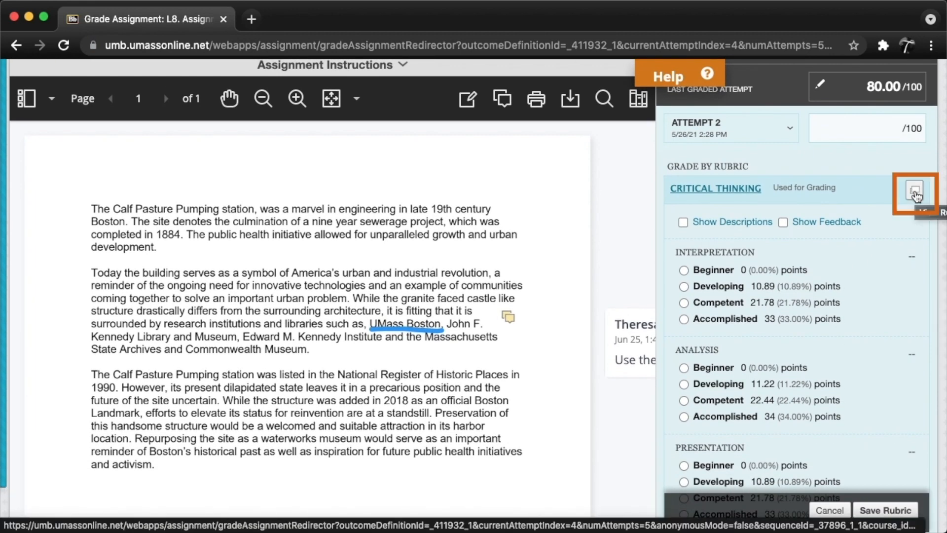
click(915, 194)
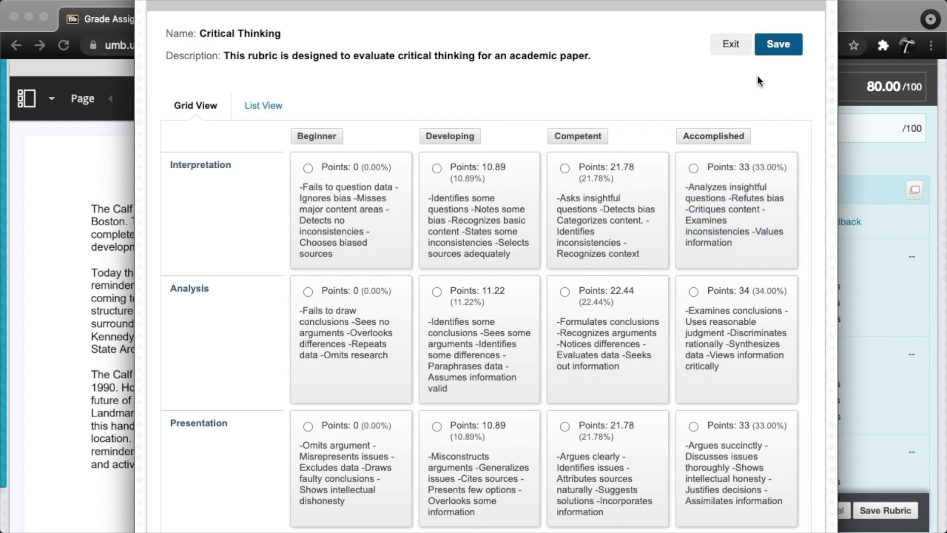
click(728, 48)
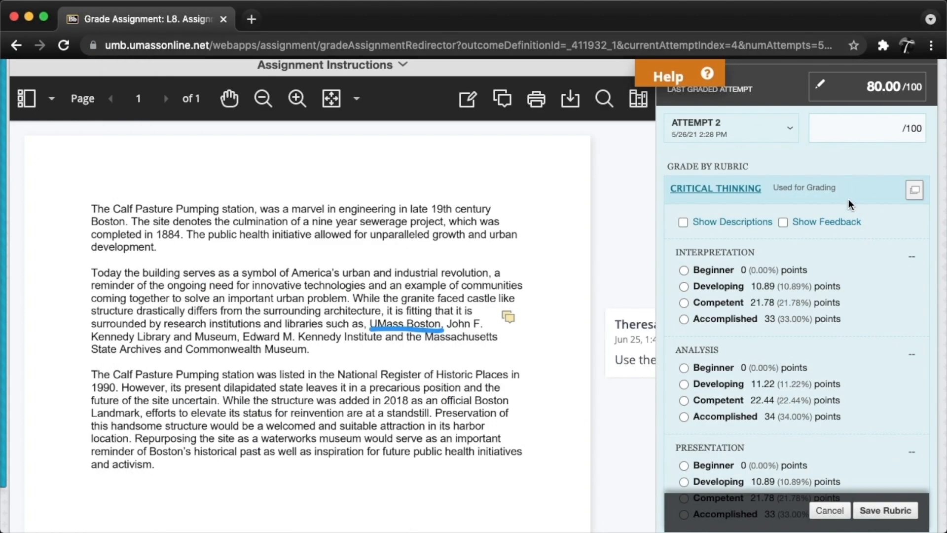
Step: Show the rubric descriptions and rate Interpretation as Accomplished, Analysis as Competent and Presentation as Competent
click(683, 221)
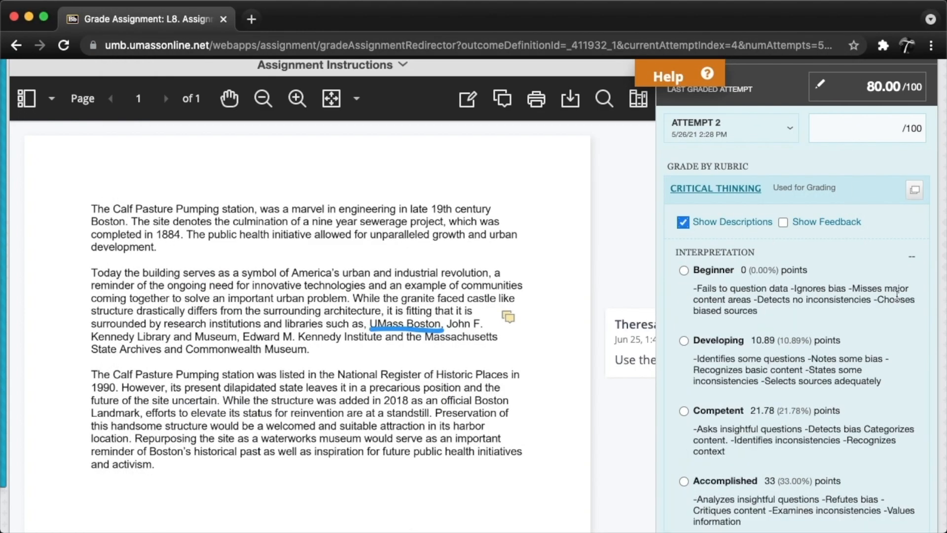
scroll(880, 266, down, 5)
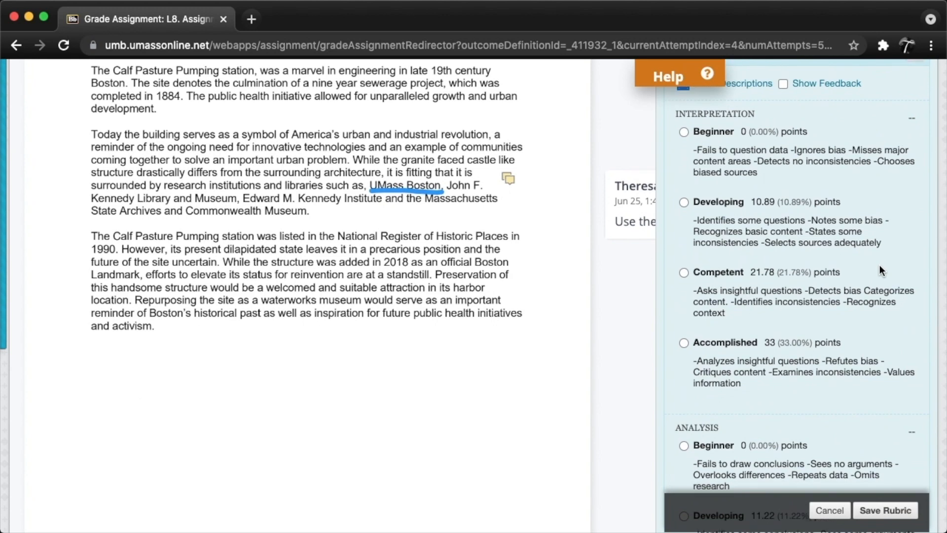
scroll(879, 265, down, 3)
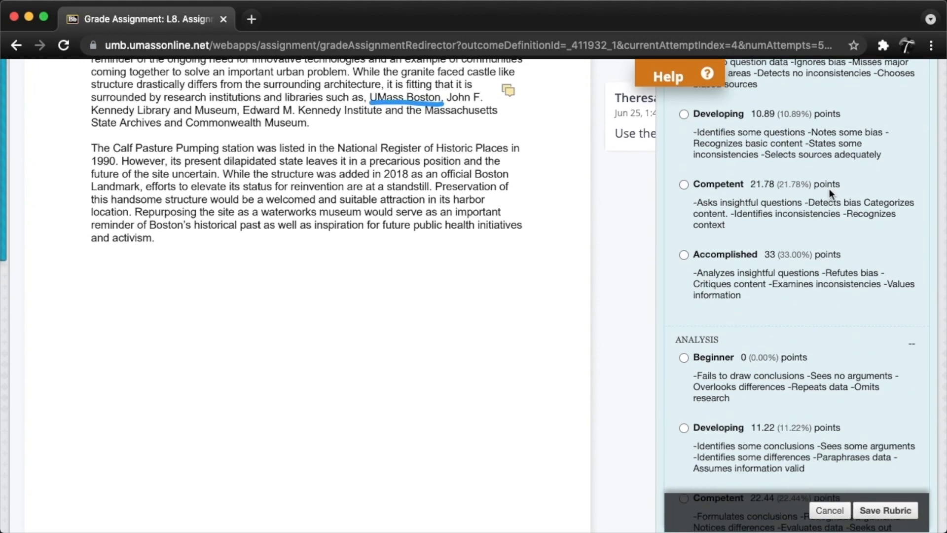
scroll(829, 242, down, 8)
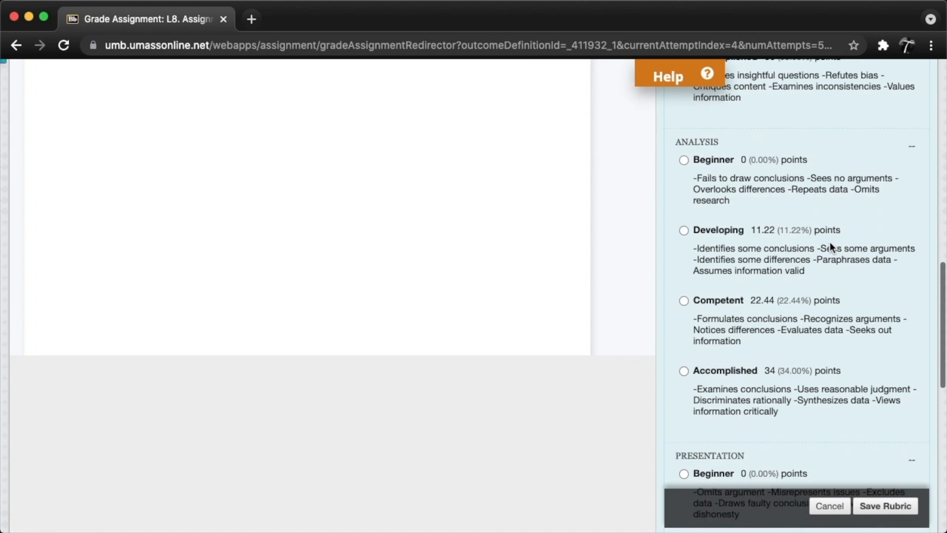
click(835, 296)
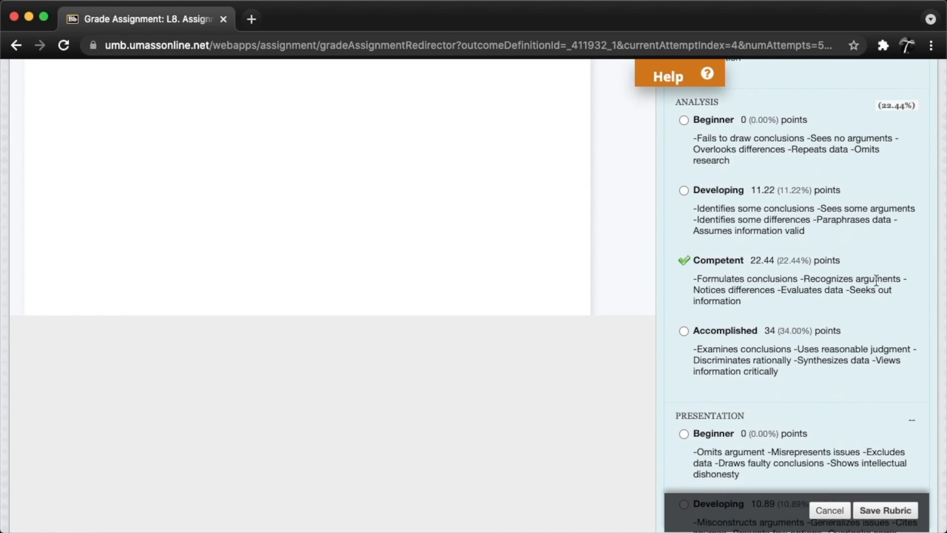
scroll(877, 276, down, 10)
click(812, 315)
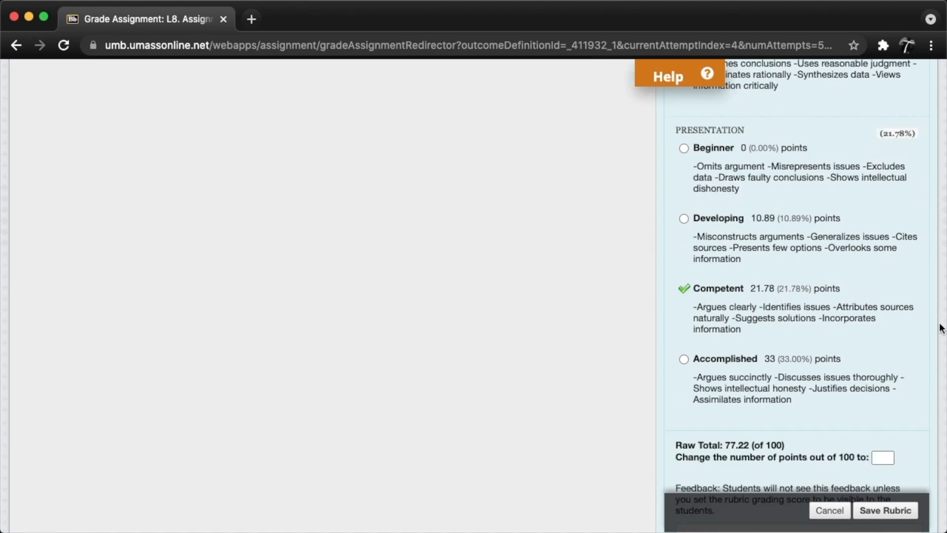
Step: Override the rubric total with 80, add the feedback "Make necessary changes to improve grade." and save the rubric
scroll(907, 333, down, 5)
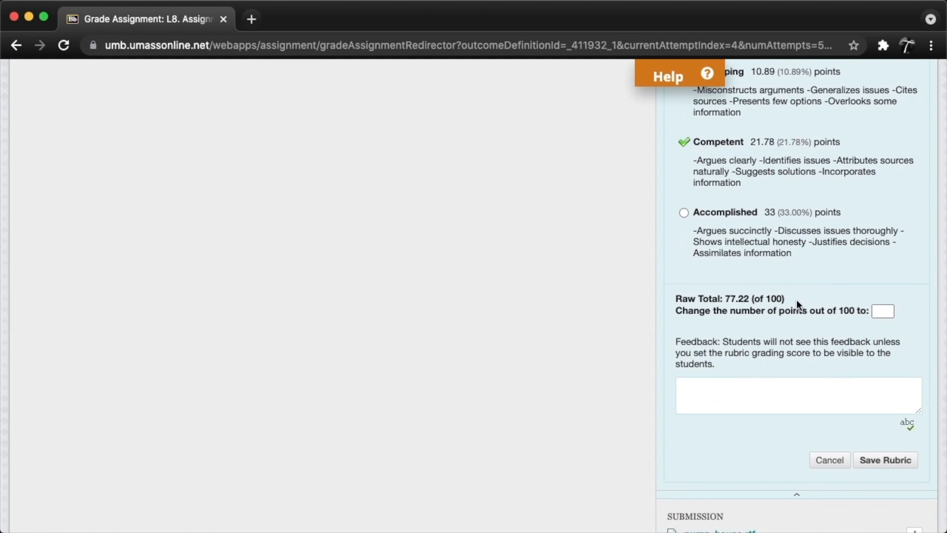
click(882, 310)
text(80)
click(838, 389)
text(Make )
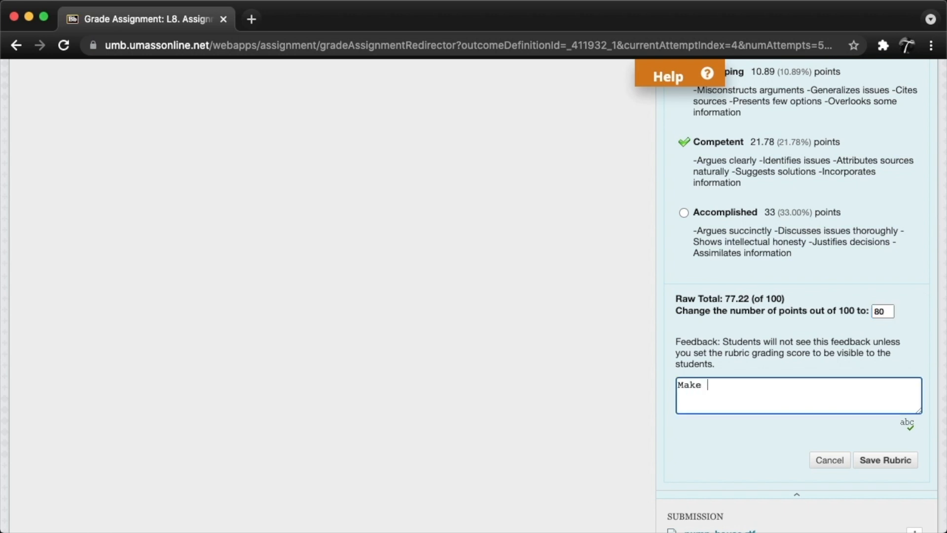
text(necessary changes t)
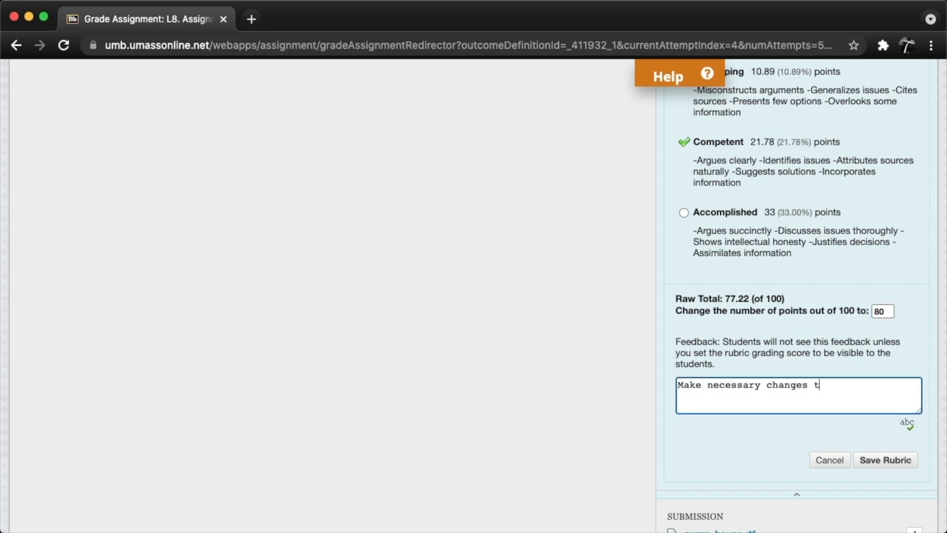
text(o improve grade.)
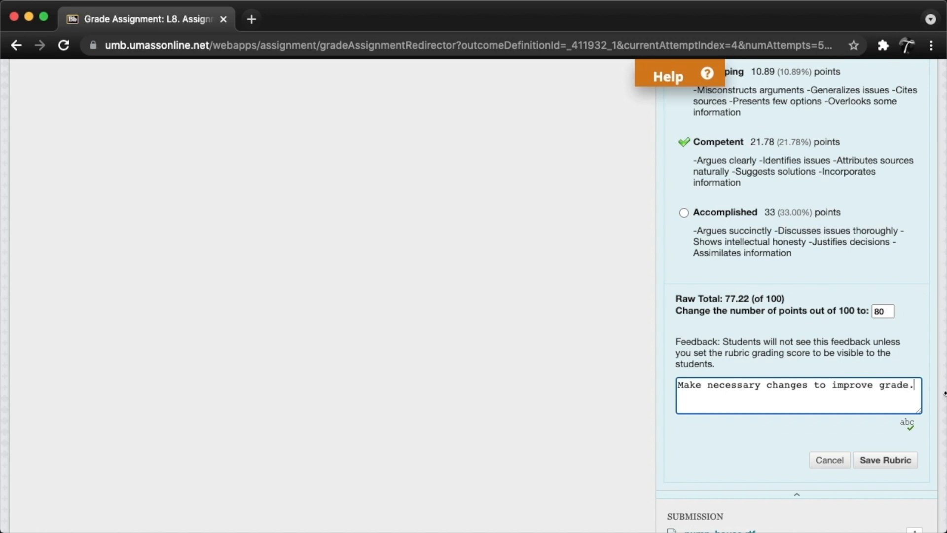
click(885, 460)
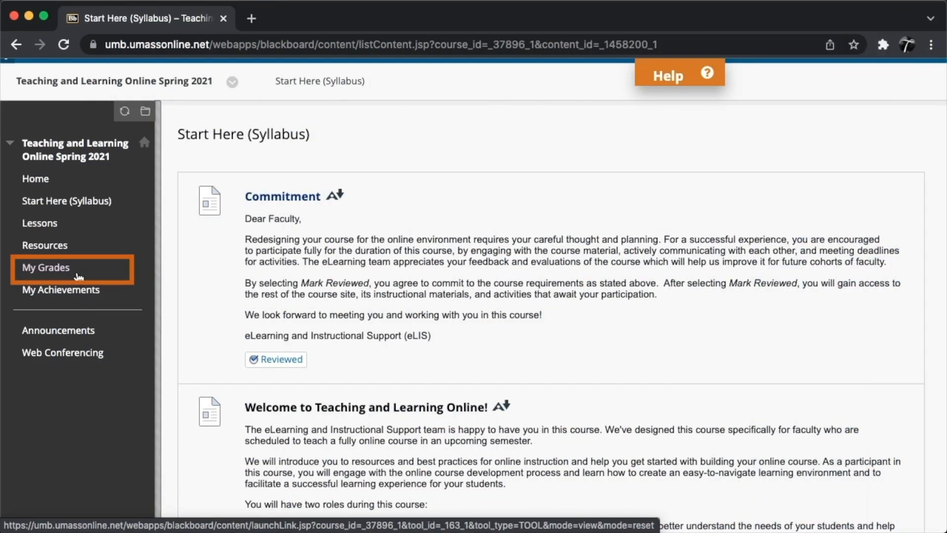
Step: Open My Grades in the student's view of the course and read the instructor feedback for L8. Assignment (Submit)
click(78, 274)
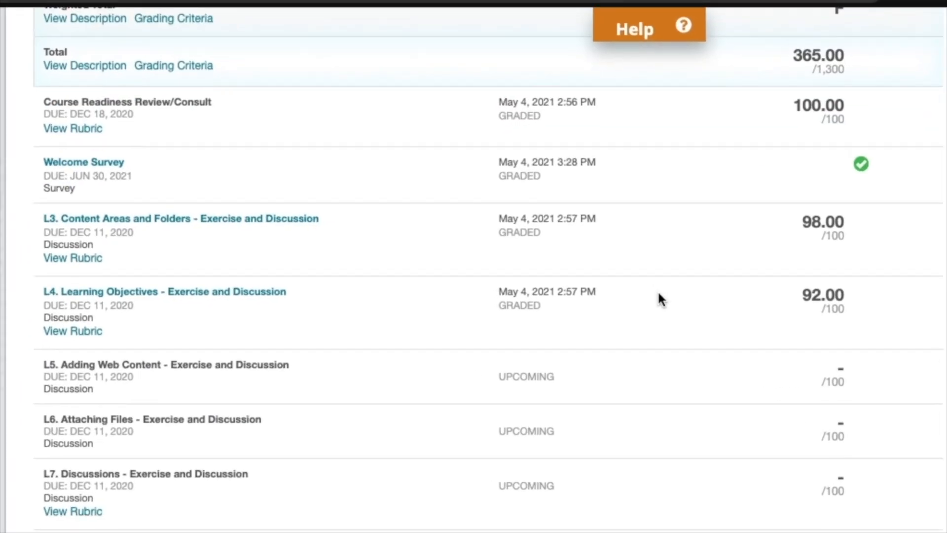
scroll(658, 290, down, 5)
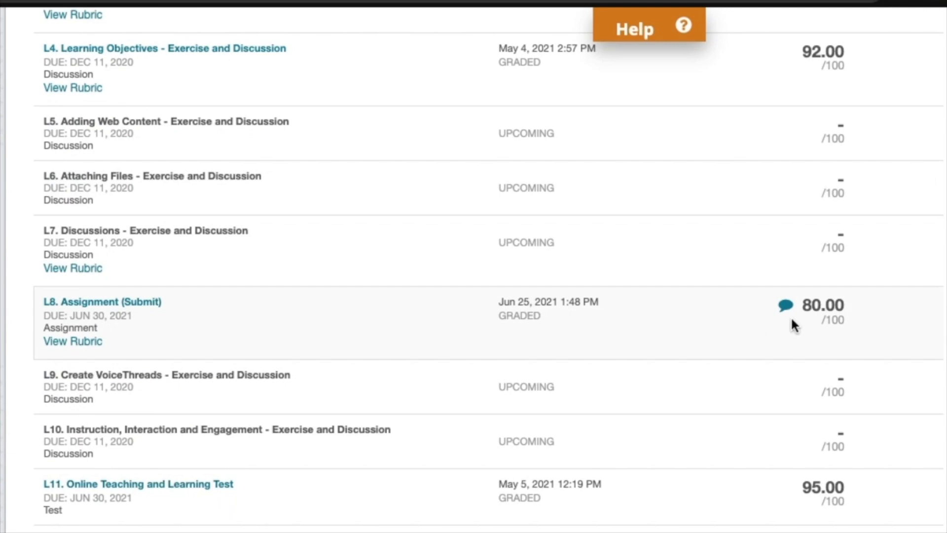
click(785, 305)
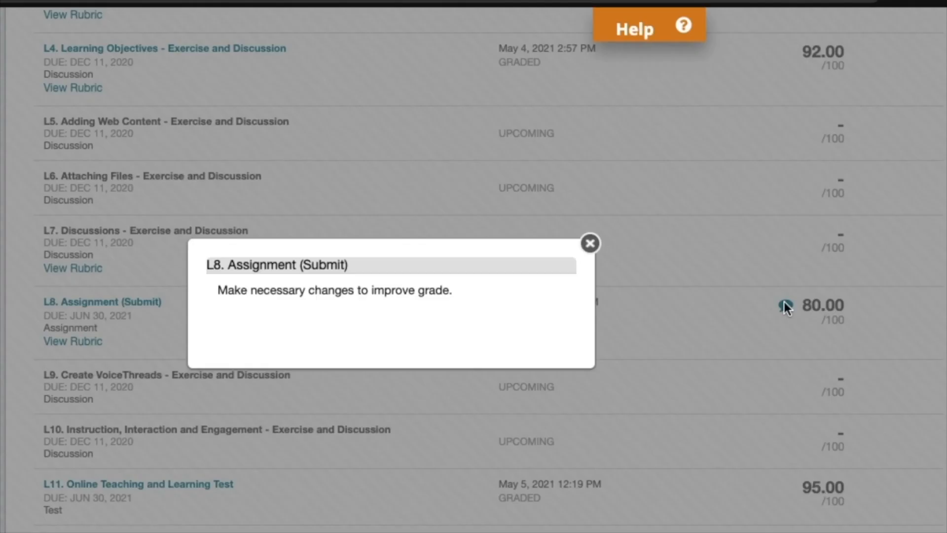
click(589, 243)
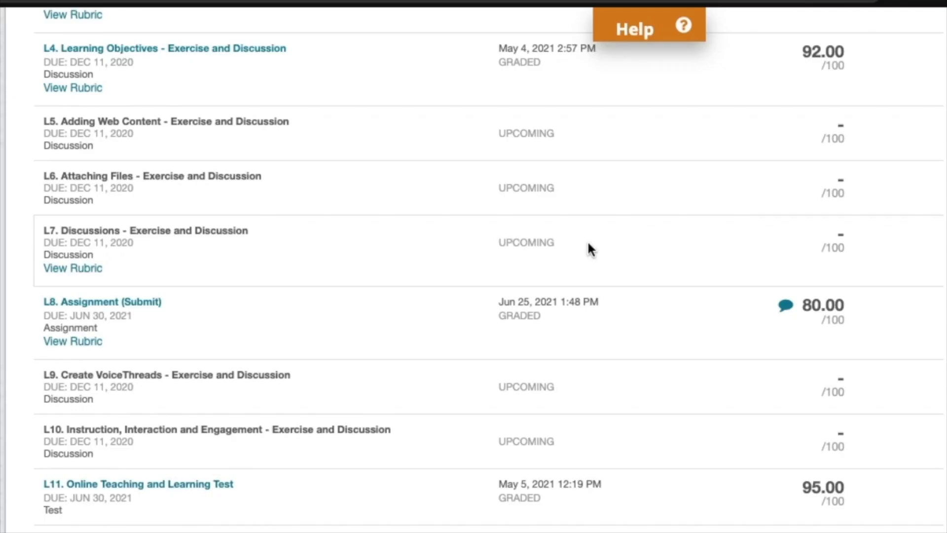
Step: View the graded rubric for L8. Assignment (Submit) and examine its ratings, total and learner feedback
click(98, 345)
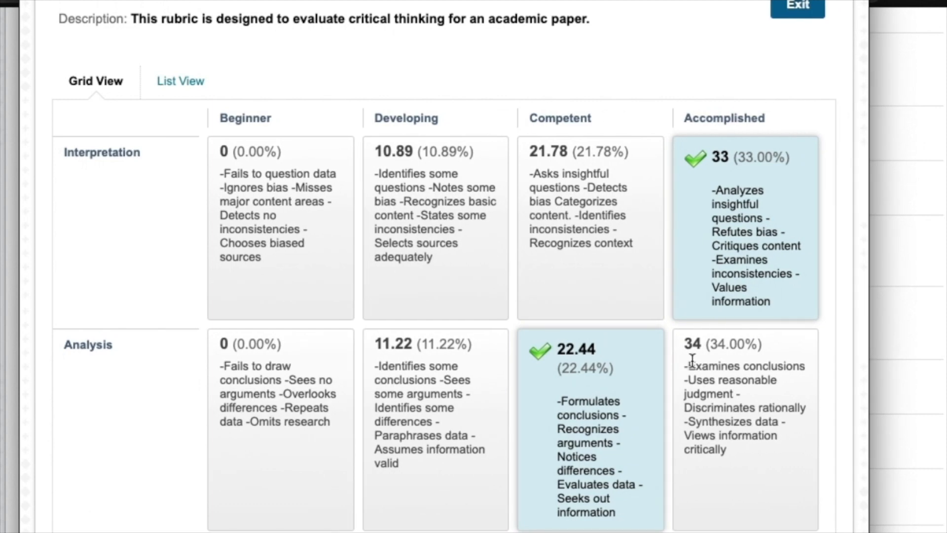
scroll(692, 361, down, 1)
scroll(838, 349, down, 4)
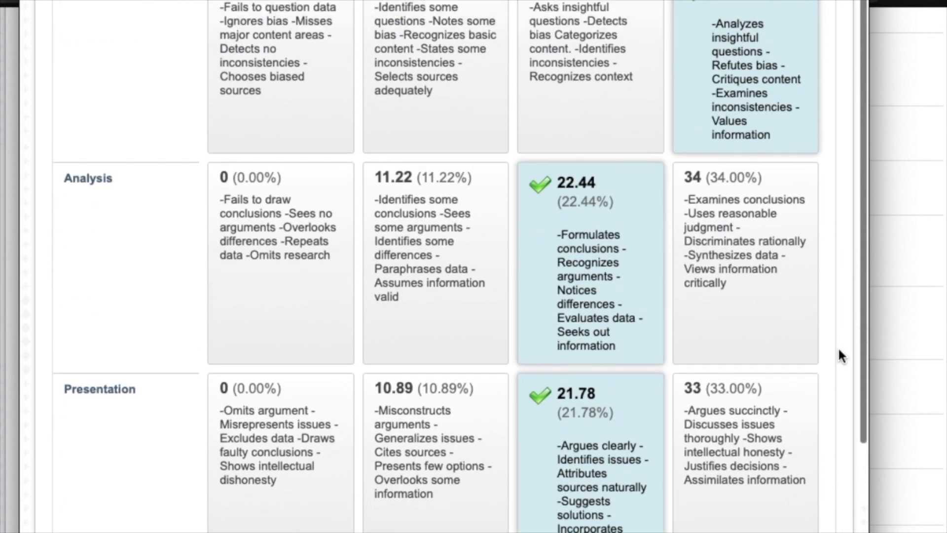
scroll(839, 349, up, 2)
scroll(838, 347, down, 5)
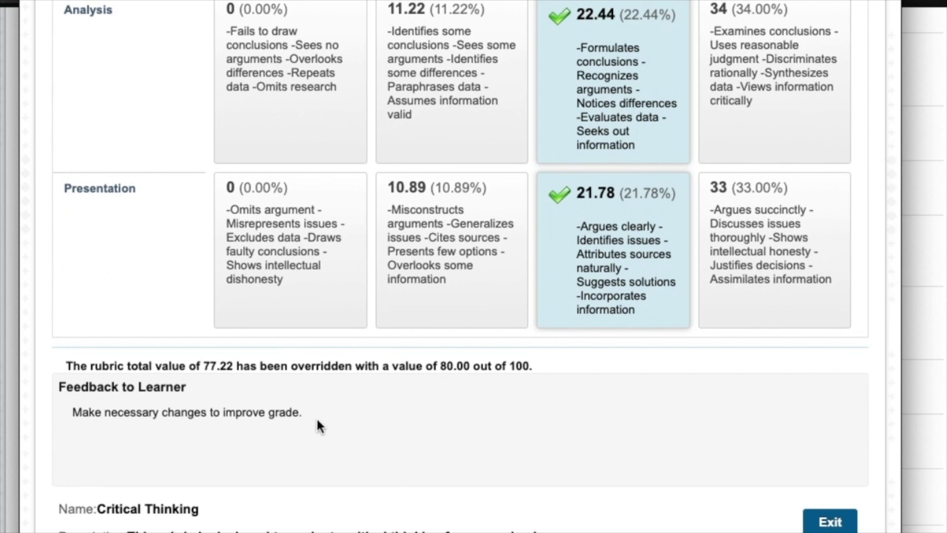
click(833, 523)
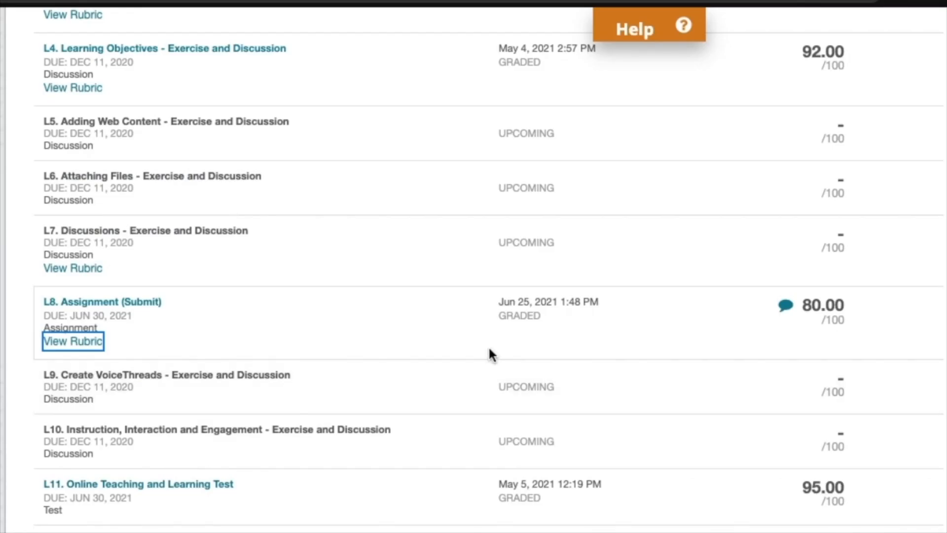
Step: Open the graded submission of L8. Assignment (Submit) from My Grades
click(142, 299)
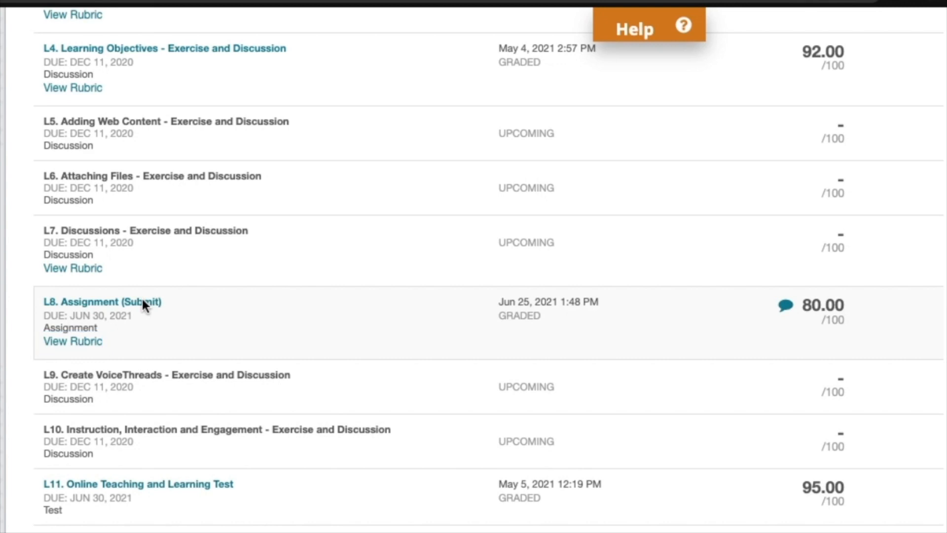